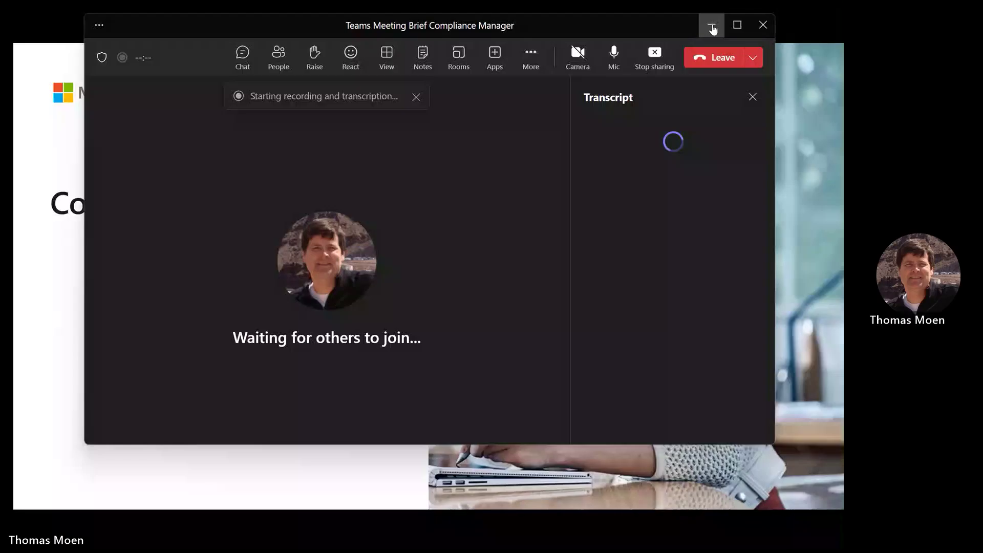
Minimize the Teams meeting window to reveal the shared Compliance Manager overview at 20% score.
click(712, 29)
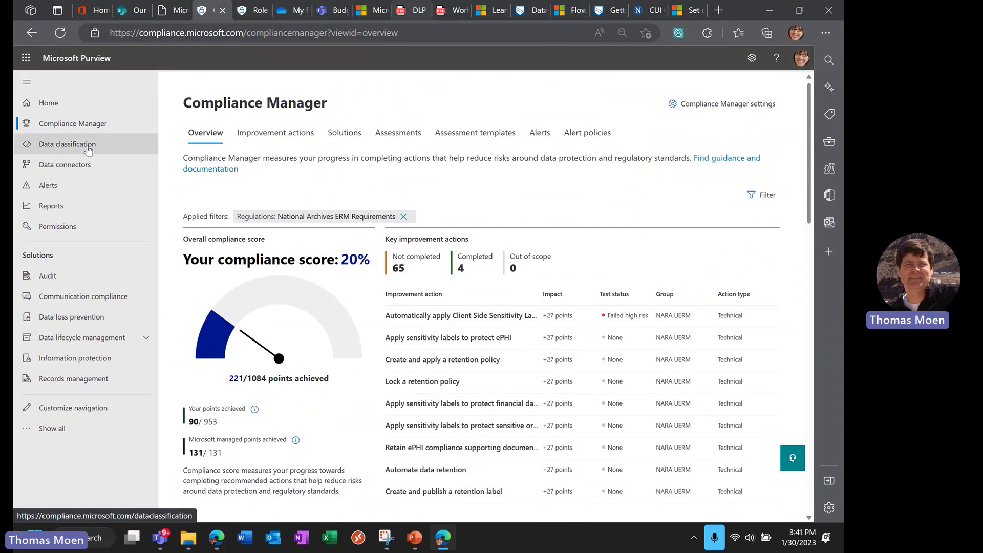
Go from the Compliance Manager overview to the Assessments list and start Add assessment.
click(67, 126)
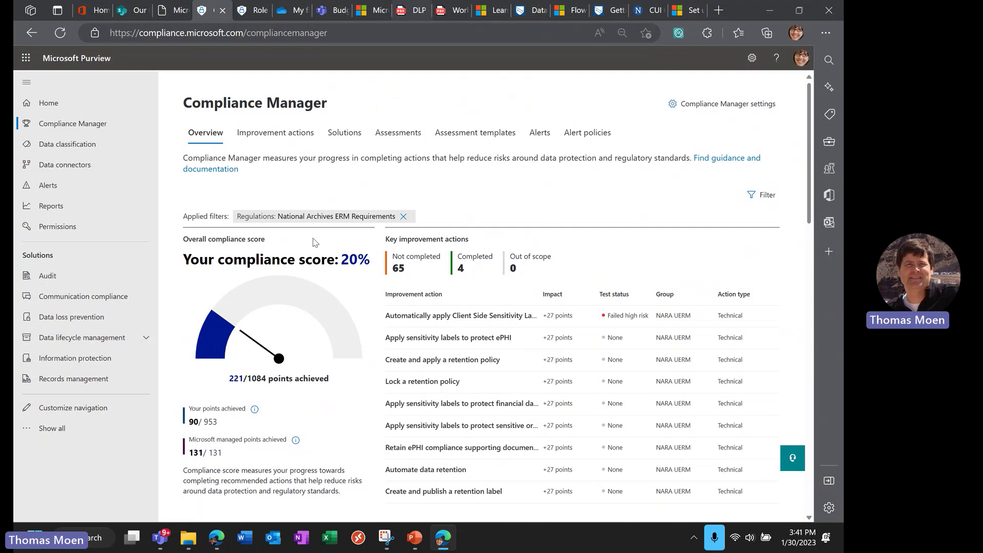
click(404, 132)
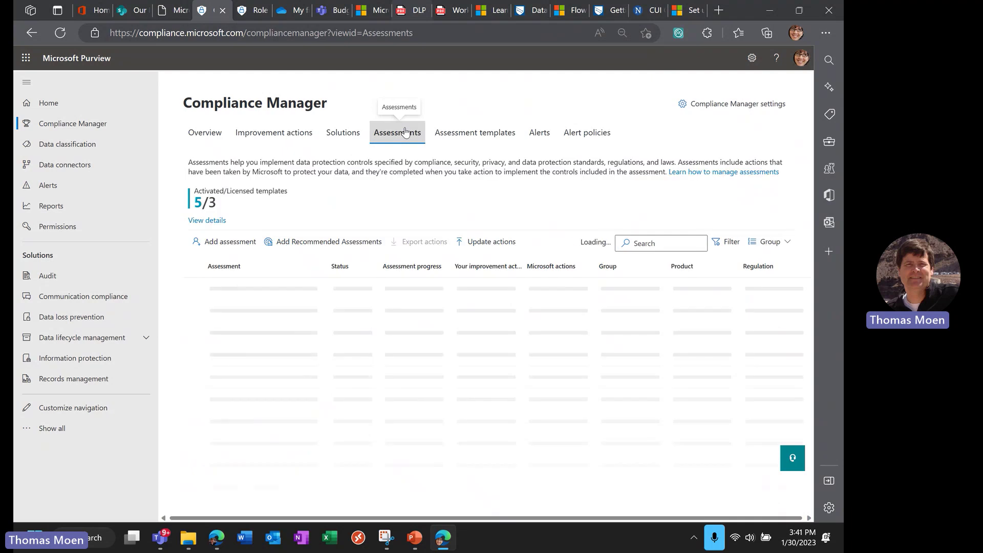
click(225, 242)
Open the template picker and browse the list of 693 assessment templates.
click(301, 179)
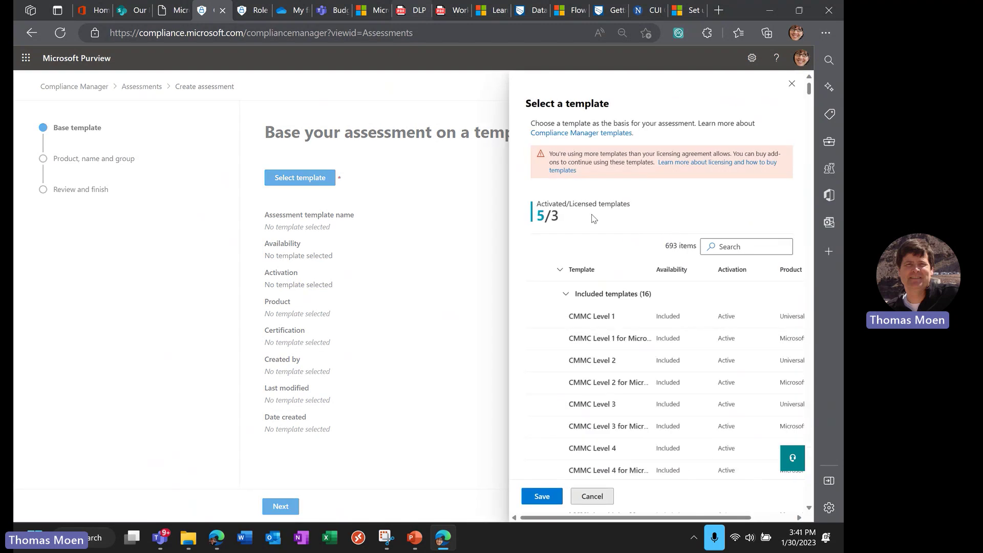
scroll(570, 285, down, 3)
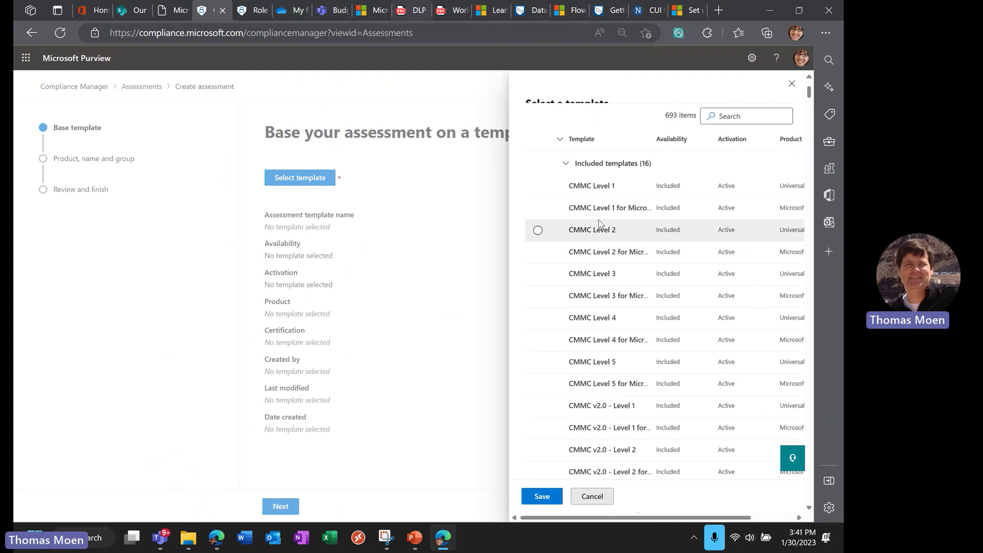
scroll(609, 312, down, 4)
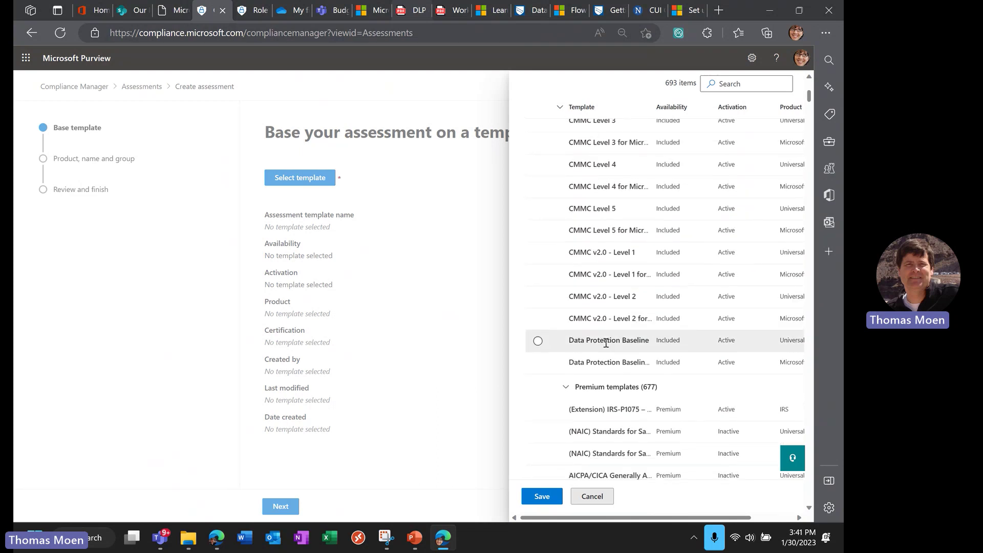
scroll(683, 156, up, 2)
scroll(680, 154, down, 3)
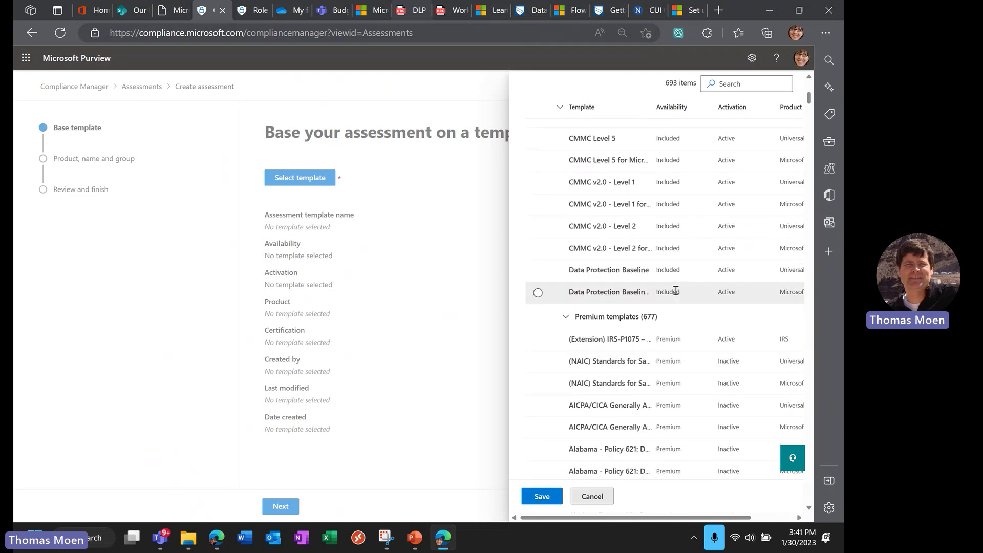
Search the templates for 'calif' to narrow them to the 14 California templates.
click(744, 83)
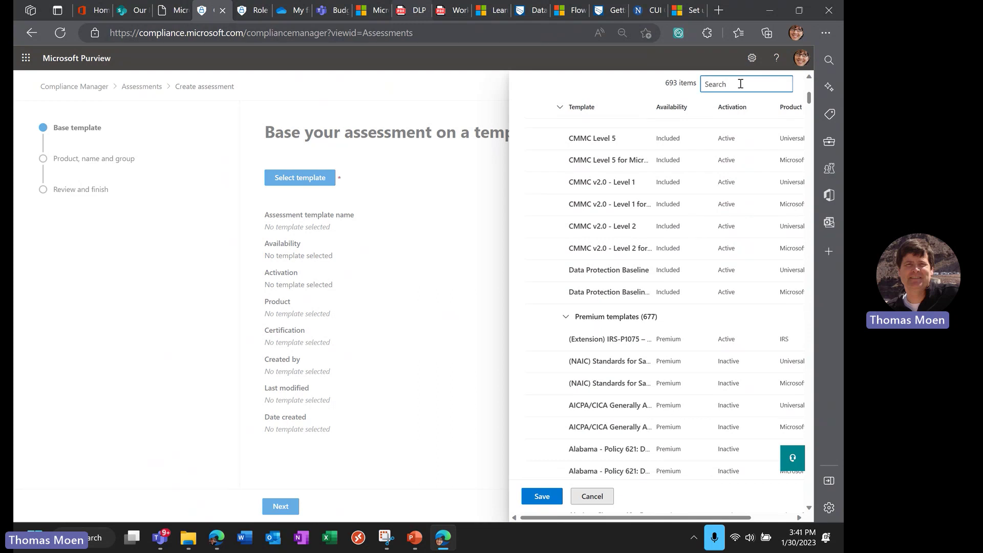
text(calif)
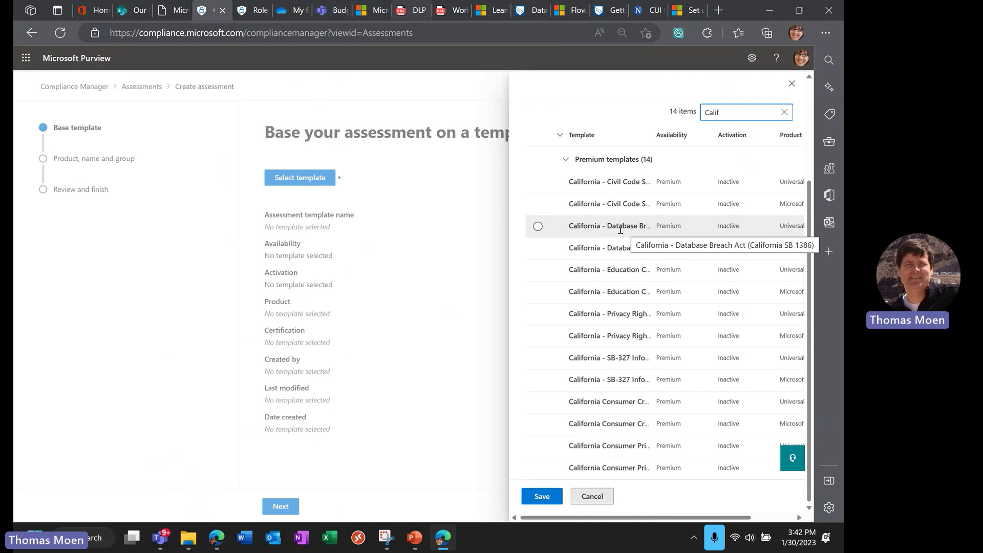
scroll(627, 281, up, 3)
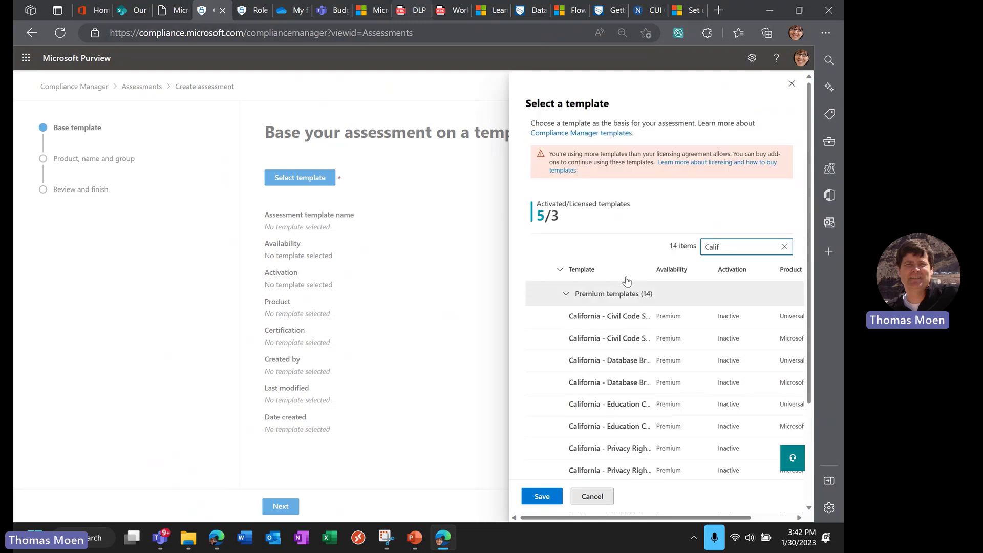
Replace the search with 'Nation', tick National Archives ERM requirements, then cancel the picker.
key(BackSpace)
key(BackSpace)
key(BackSpace)
key(BackSpace)
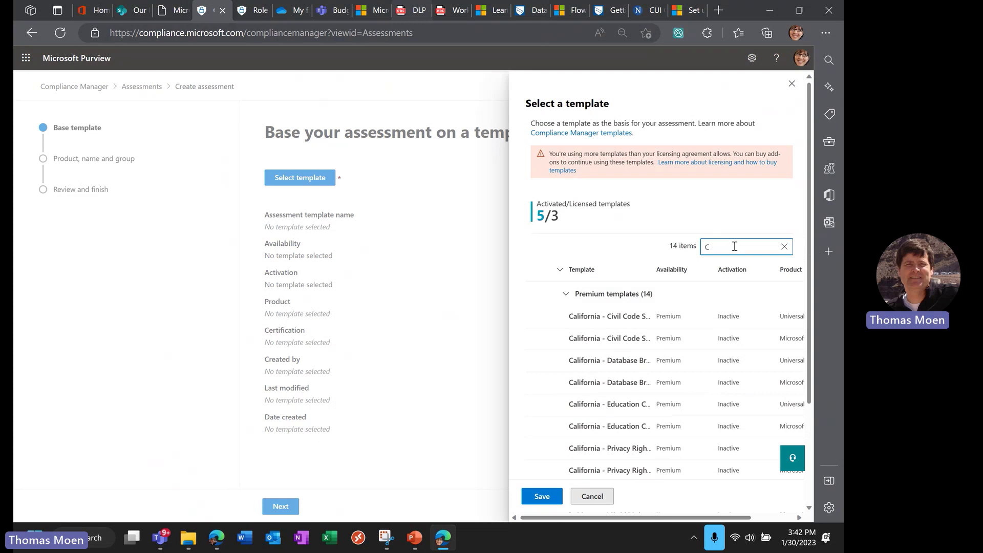
key(BackSpace)
text(Nation)
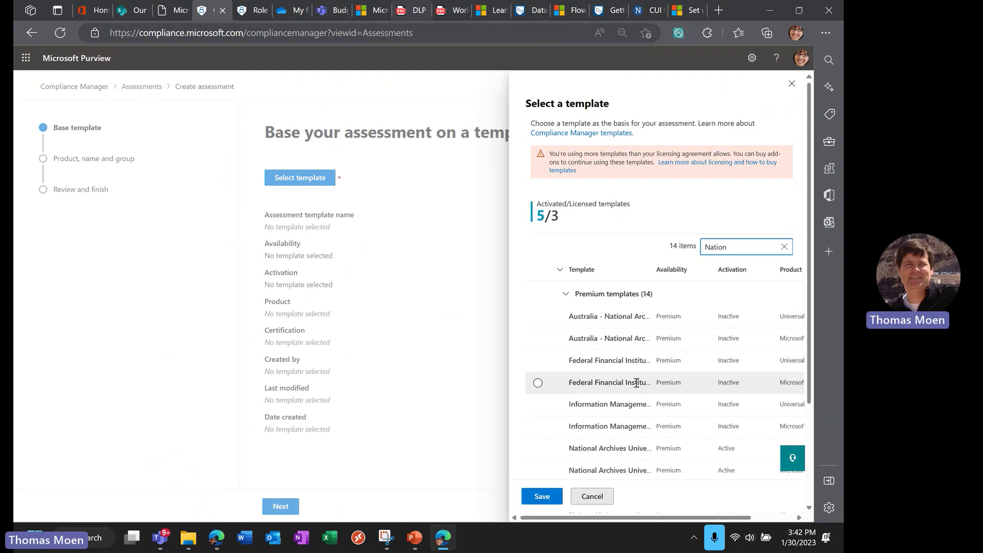
scroll(638, 378, down, 2)
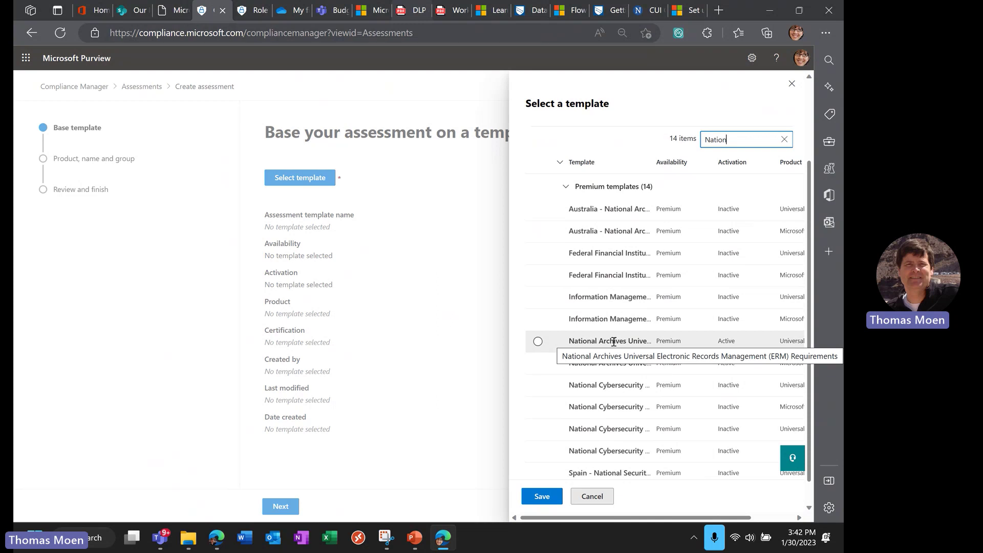
click(589, 511)
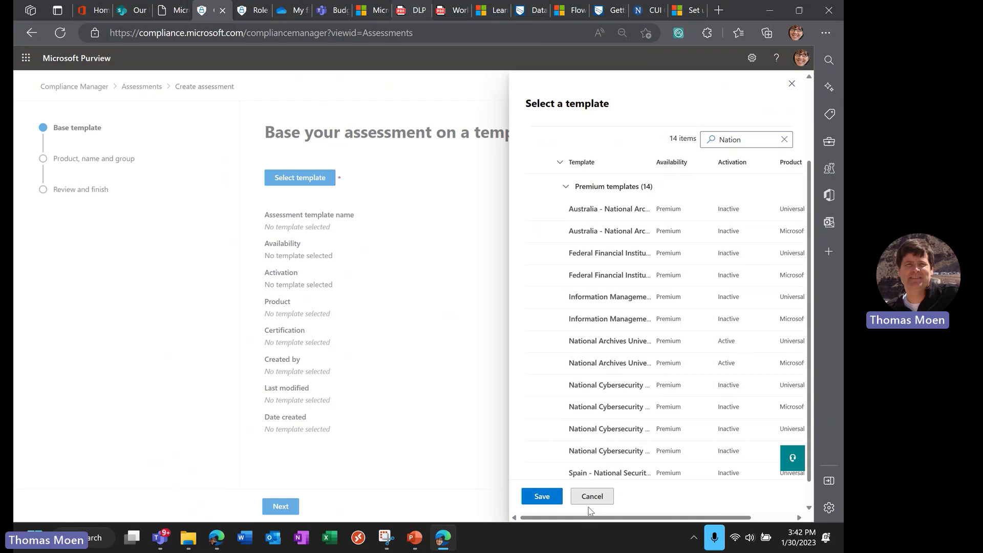
click(588, 341)
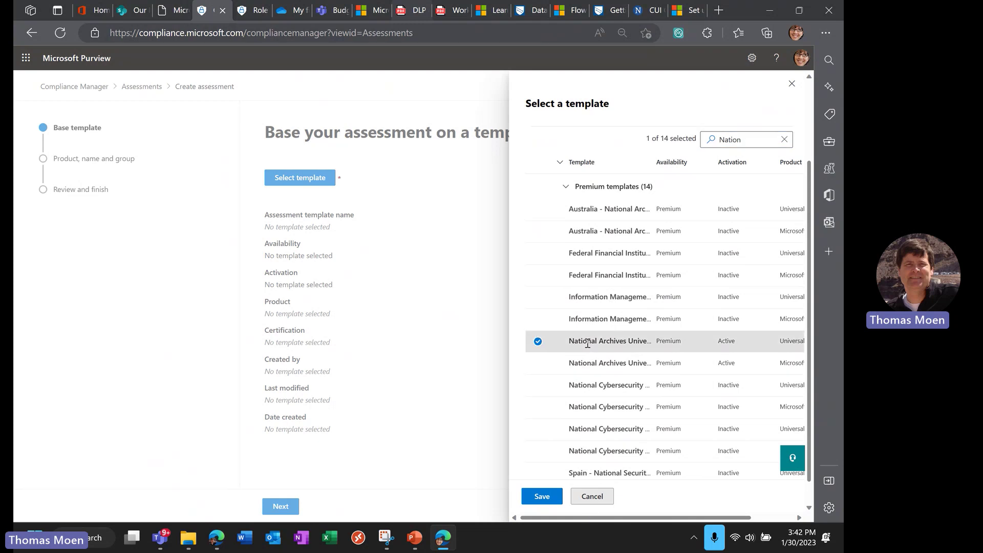
click(588, 497)
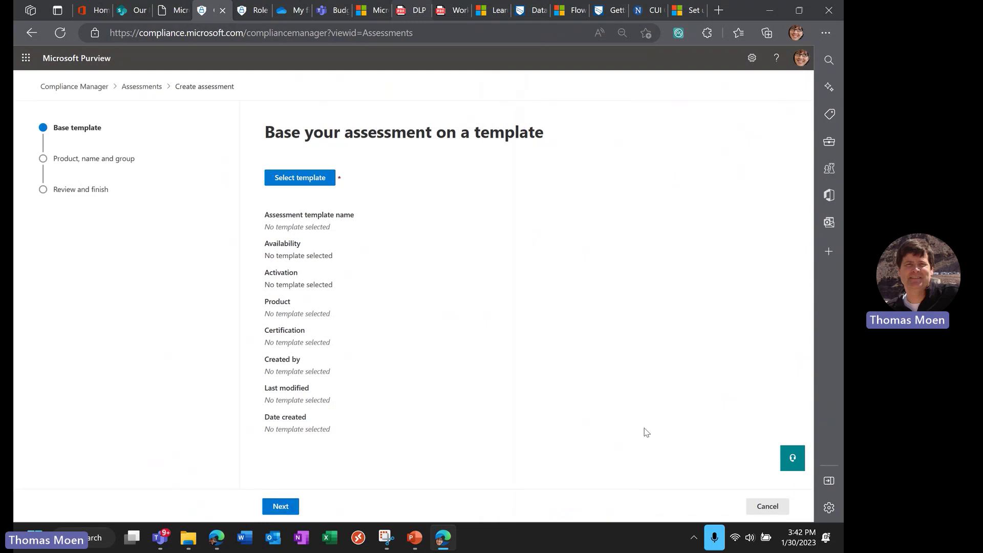
Cancel the assessment wizard and start a new template from Assessment templates.
click(760, 508)
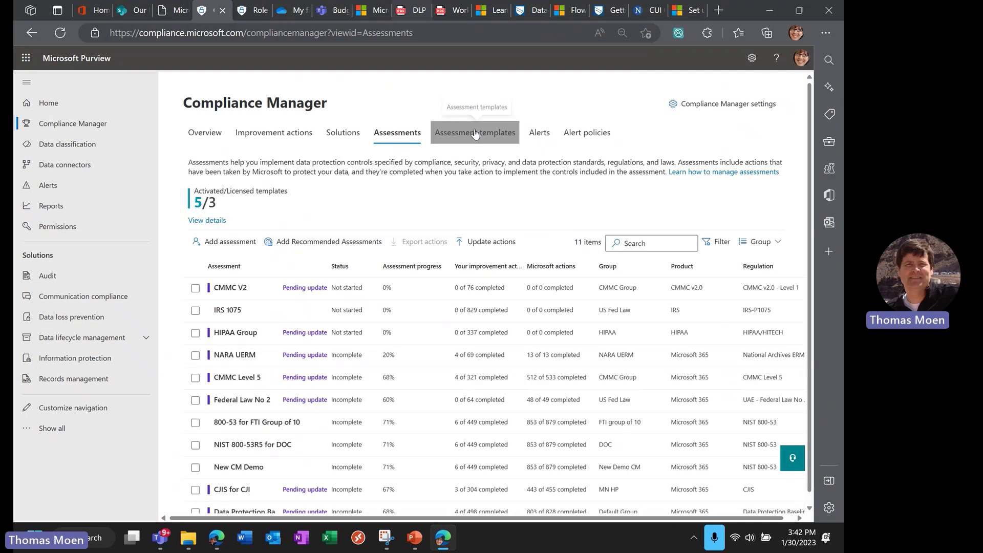
click(475, 134)
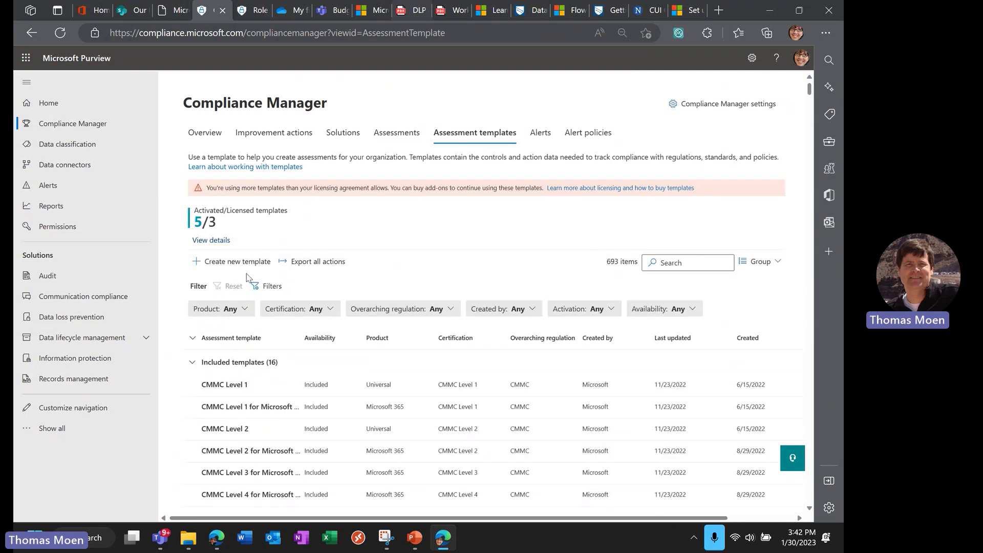
click(238, 265)
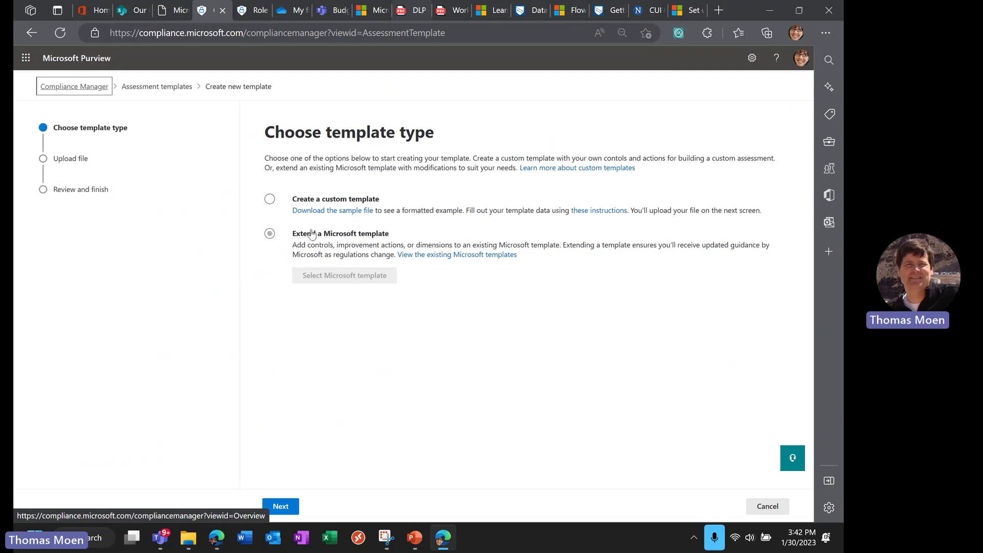
Choose Extend a Microsoft template as the new template's type.
click(301, 236)
click(339, 239)
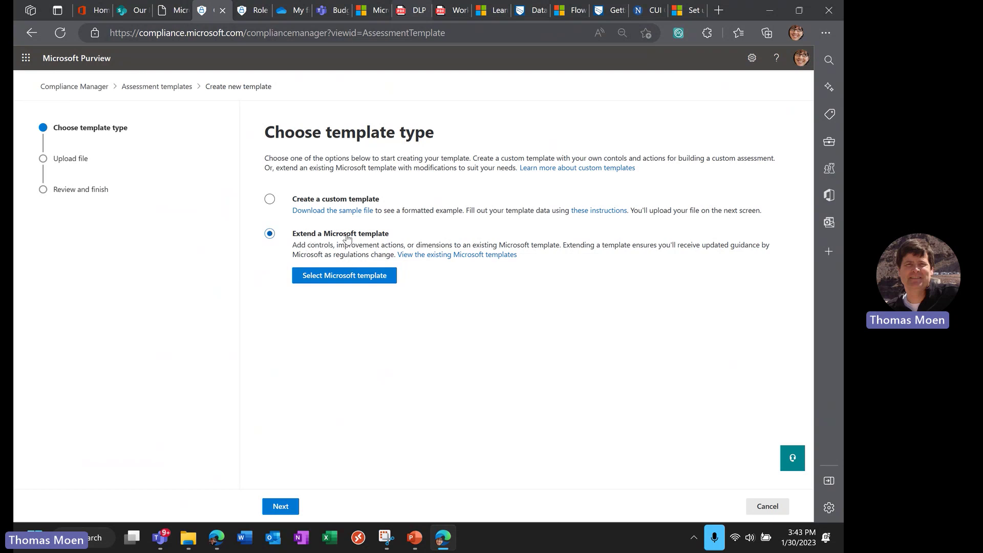
ctrl+scroll(367, 260, up, 5)
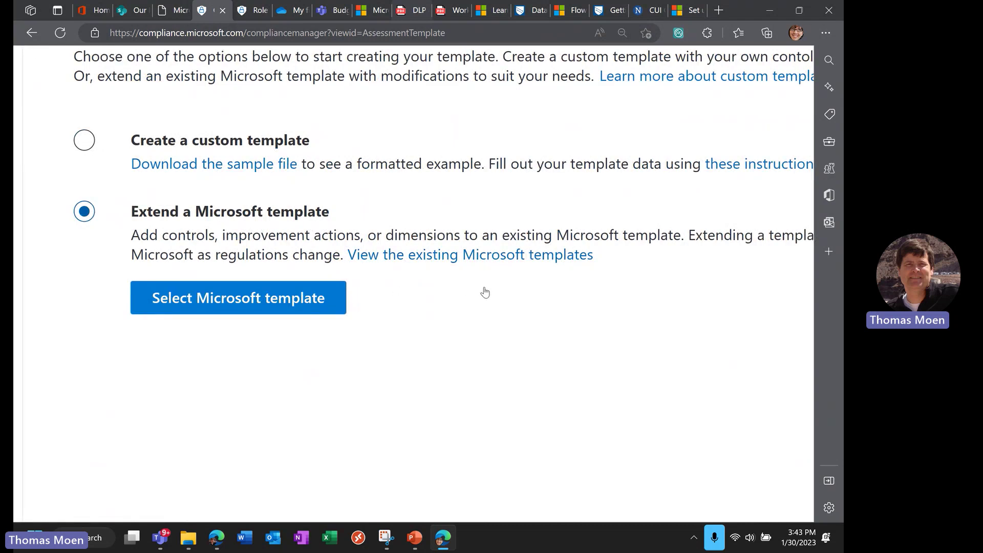
key(ctrl+minus)
key(ctrl+minus)
key(ctrl+minus)
key(ctrl+minus)
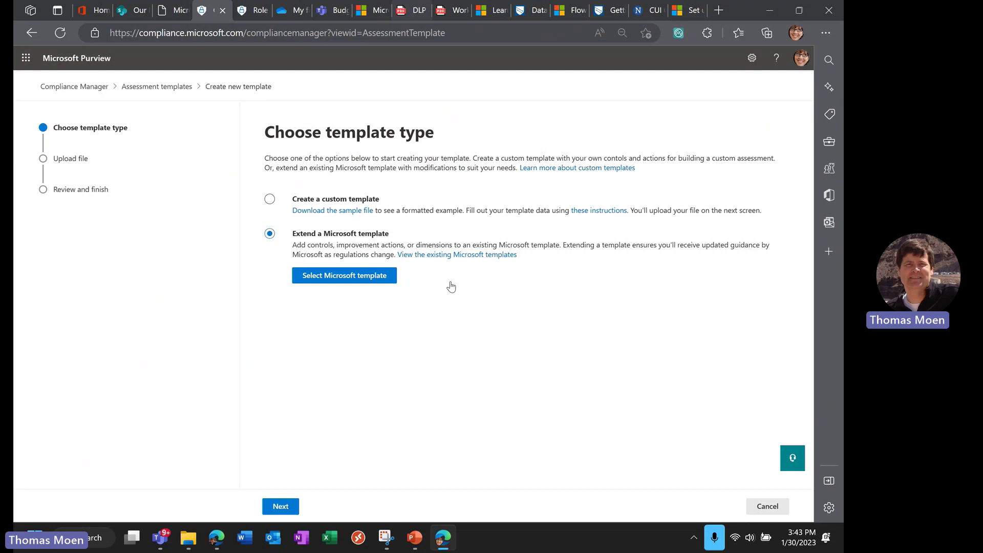
Switch between custom template and Extend a Microsoft template, then cancel the template wizard.
click(303, 199)
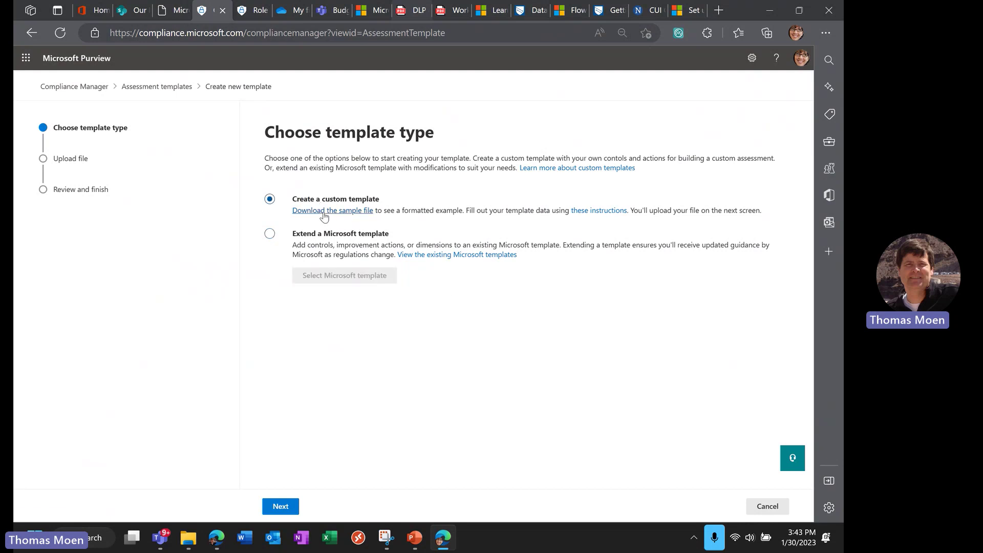
scroll(327, 216, up, 5)
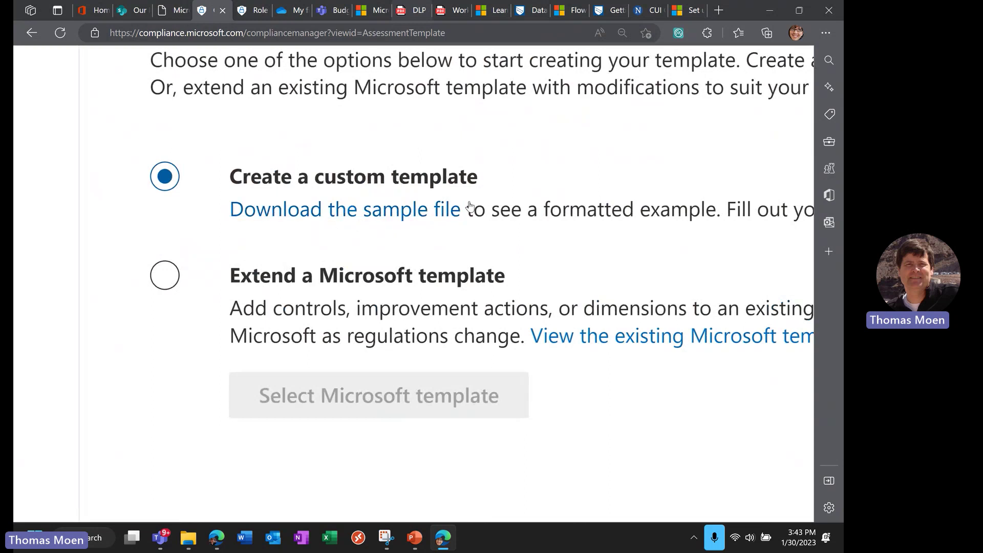
scroll(501, 217, down, 5)
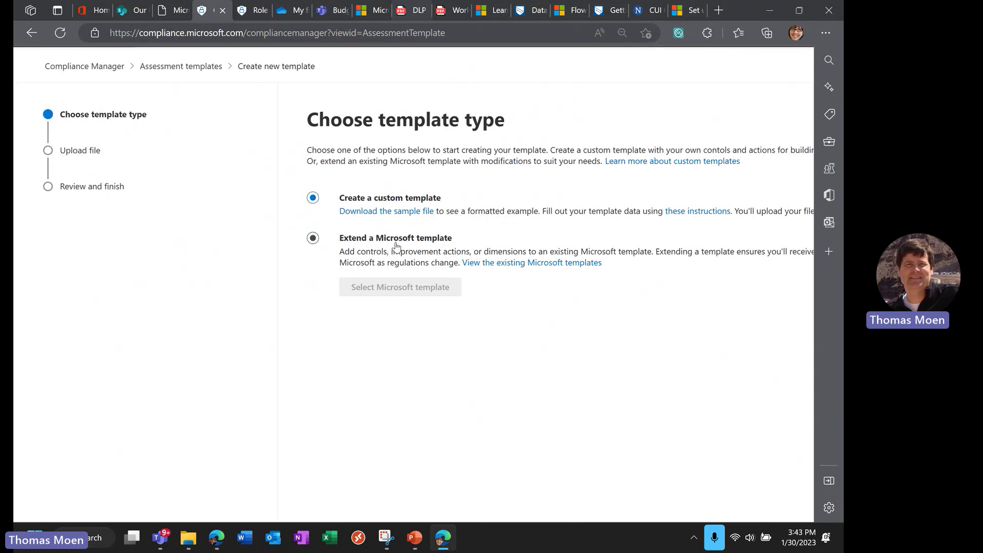
click(420, 242)
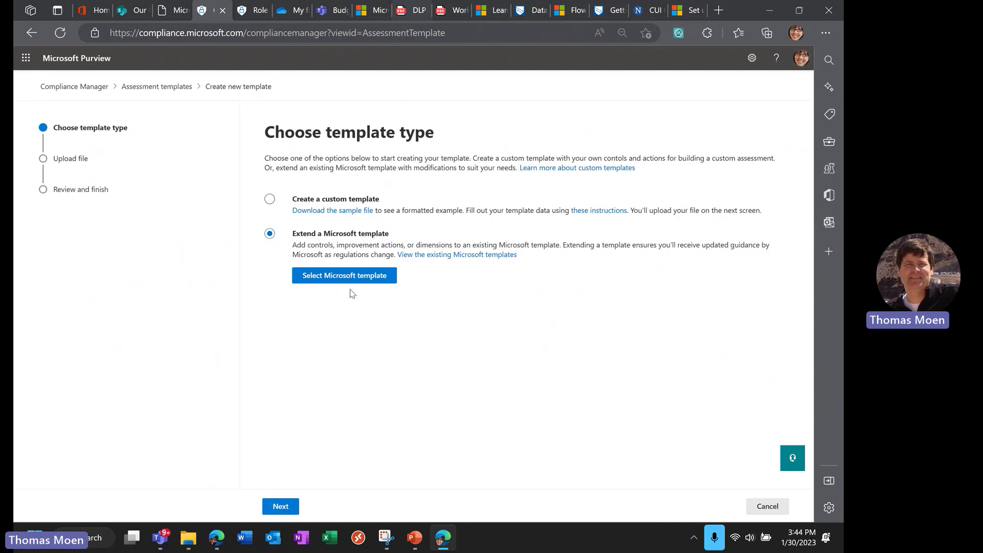
click(763, 510)
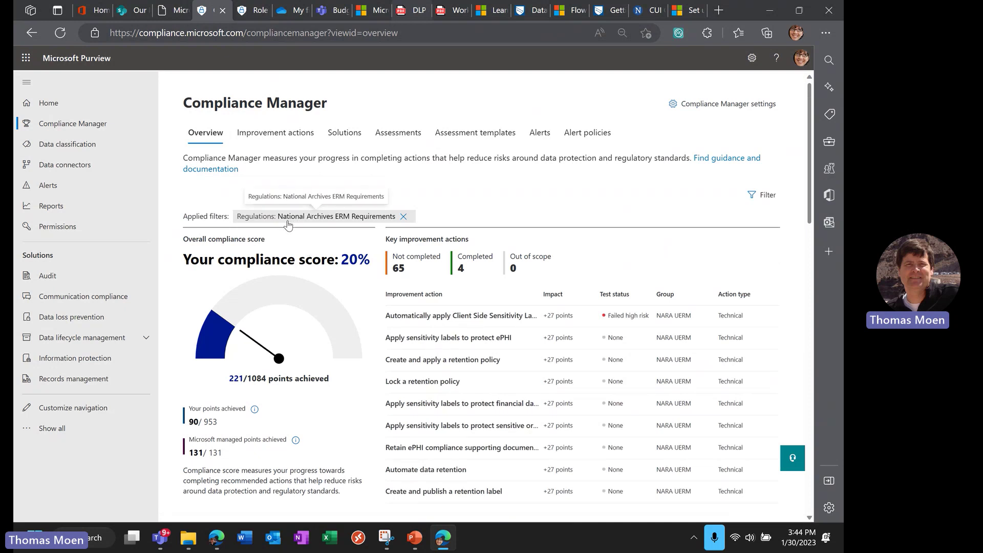
Add CJIS, CMMC Level 5, HIPAA/HITECH, IRS-P1075 and NIST 800-53 to the regulation filter.
scroll(288, 226, up, 5)
scroll(289, 225, down, 5)
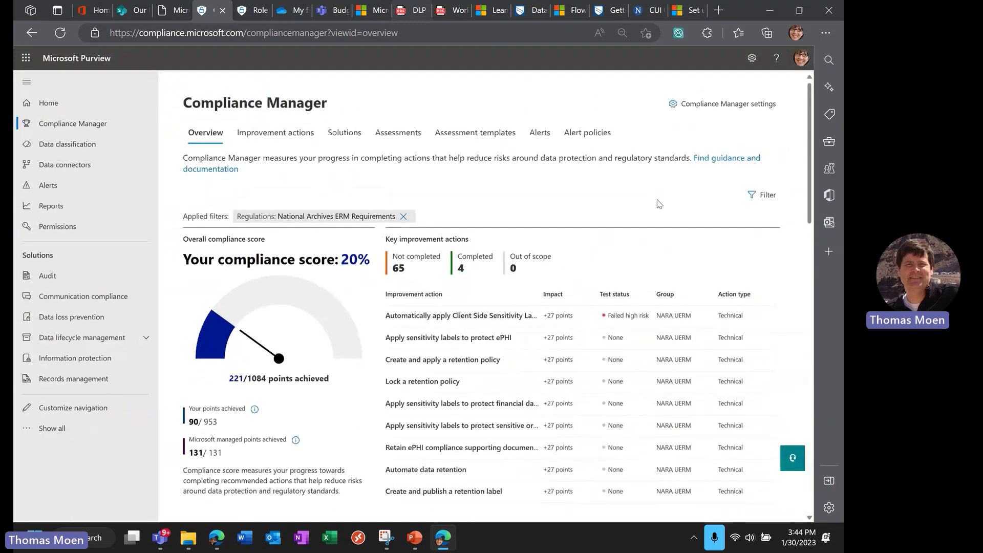
click(755, 197)
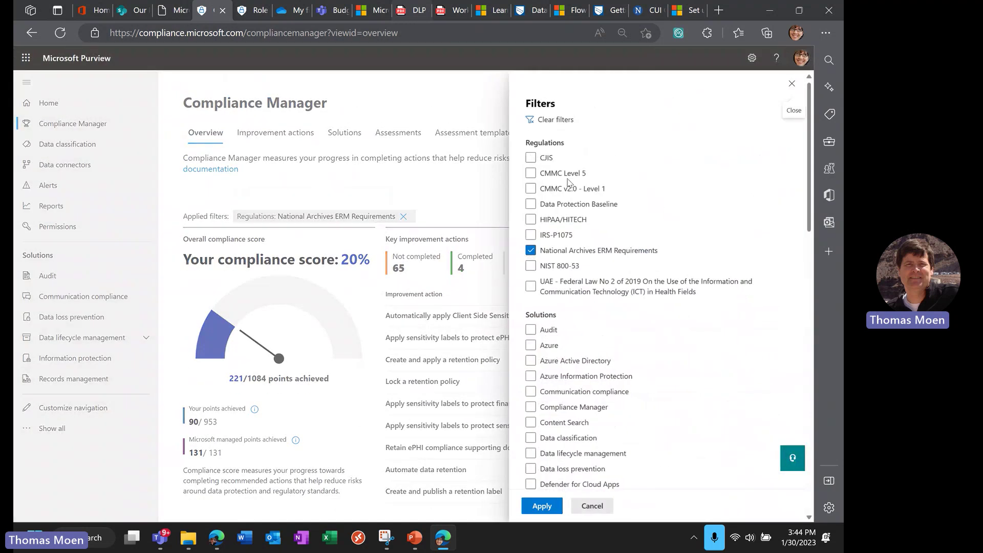
click(514, 151)
click(515, 178)
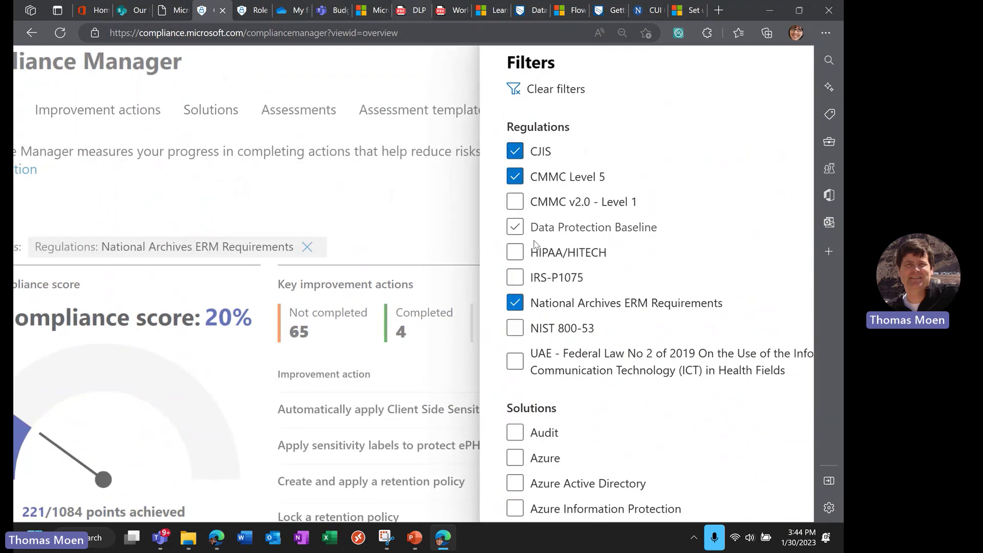
click(515, 252)
click(515, 277)
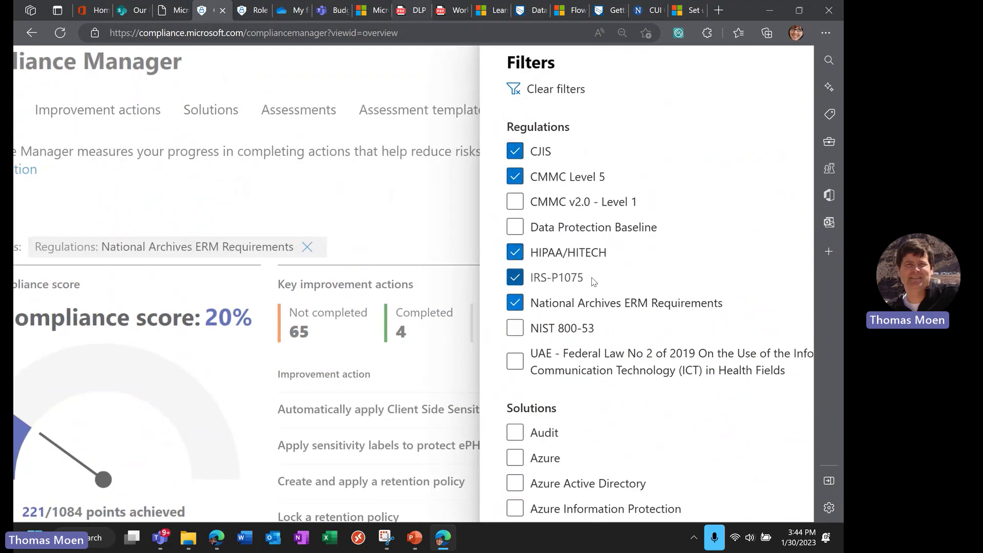
click(526, 331)
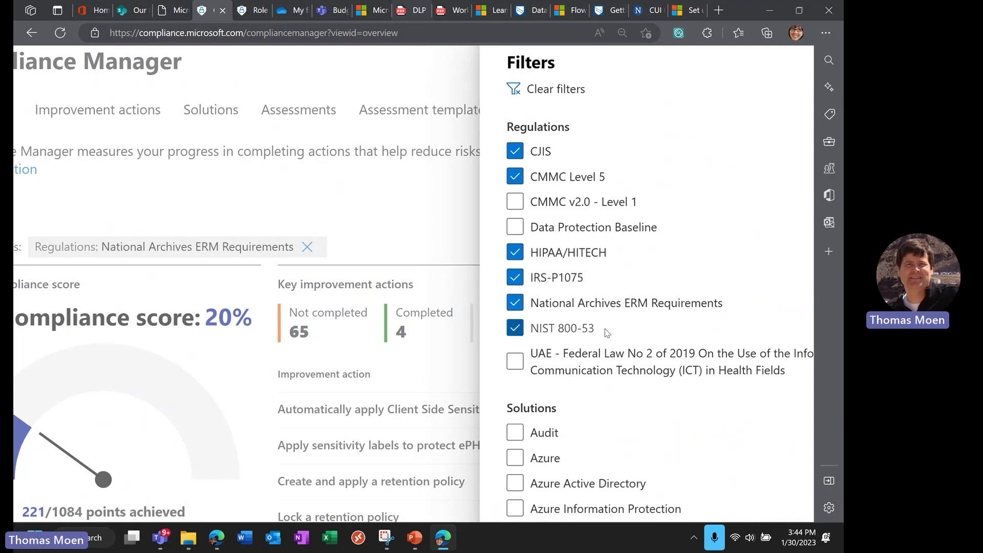
scroll(613, 303, down, 5)
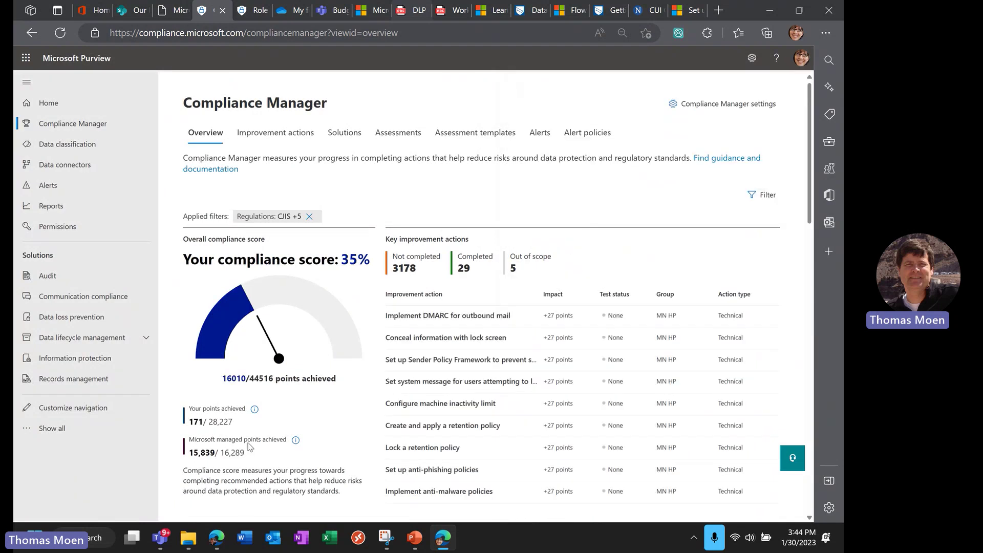
Reopen the filters, clear them, and reselect National Archives ERM Requirements.
click(757, 195)
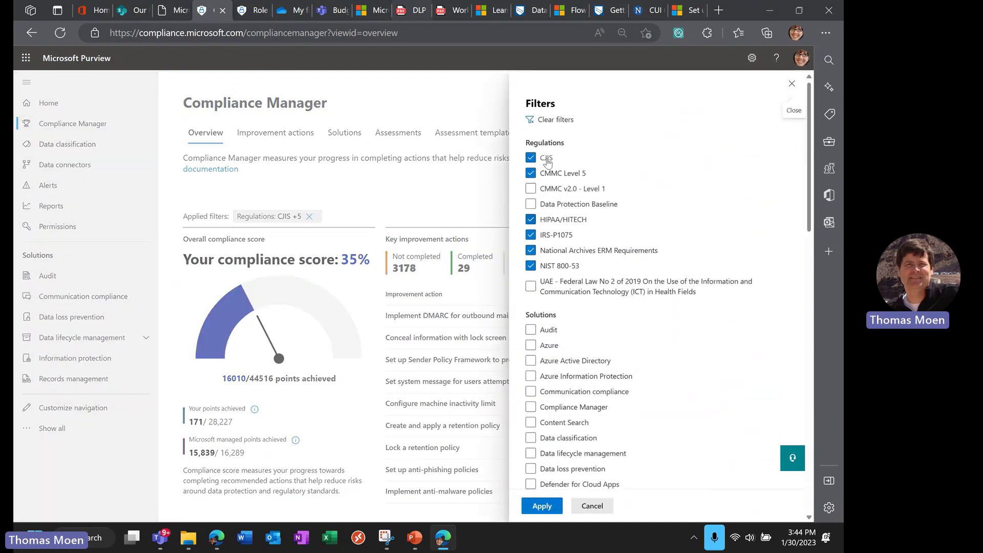
click(532, 158)
click(539, 125)
click(531, 251)
scroll(579, 407, down, 3)
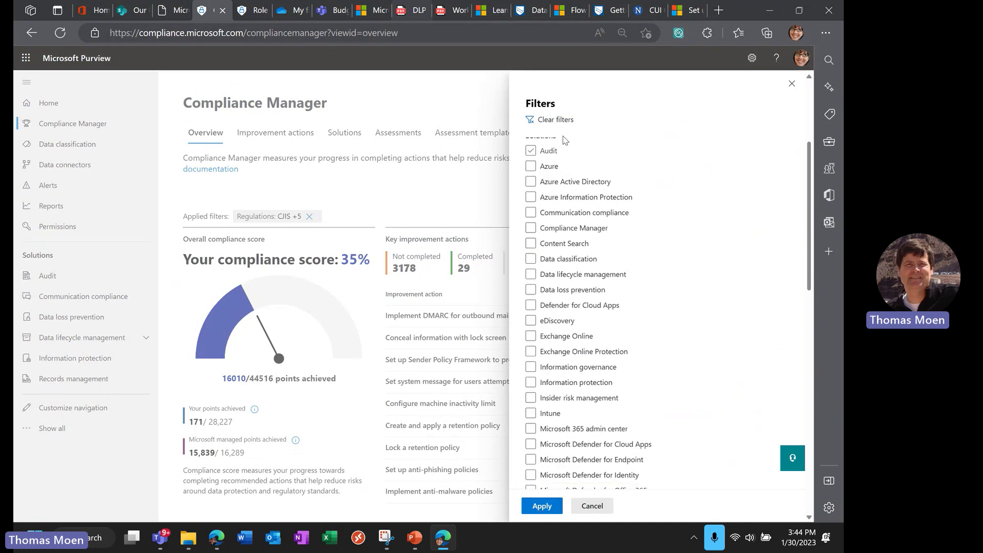
Try the Defender for Cloud Apps solution and Procedural action type filter options.
click(551, 306)
scroll(546, 331, down, 4)
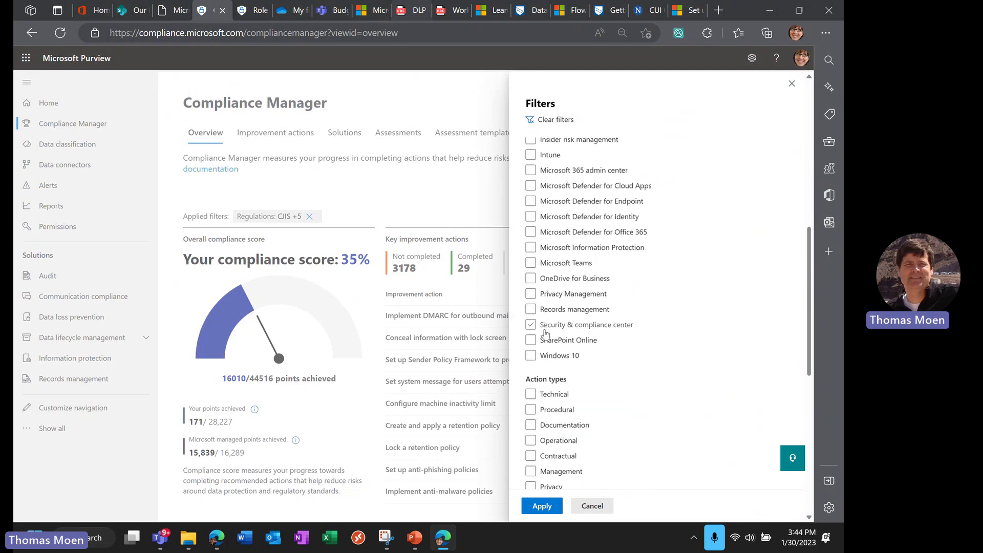
scroll(545, 331, down, 1)
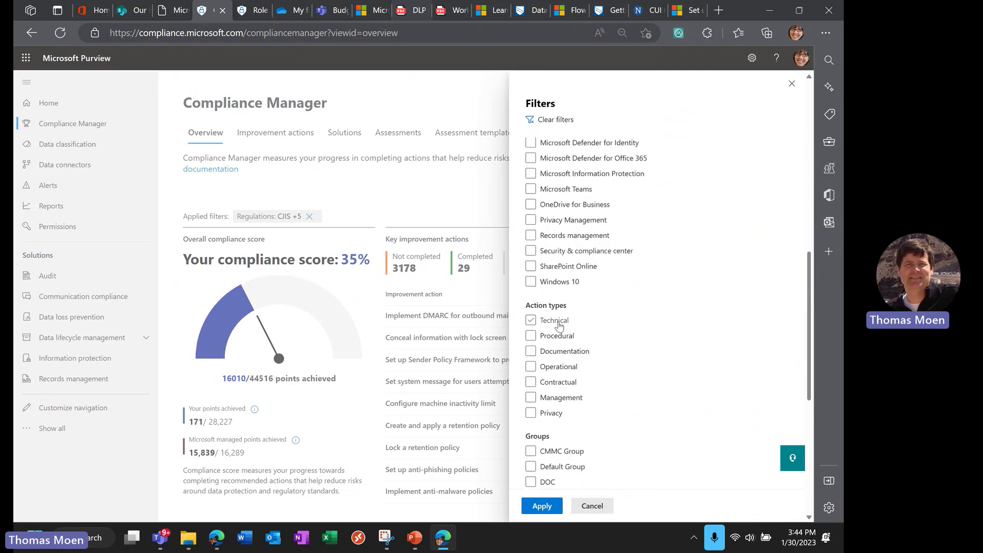
click(561, 338)
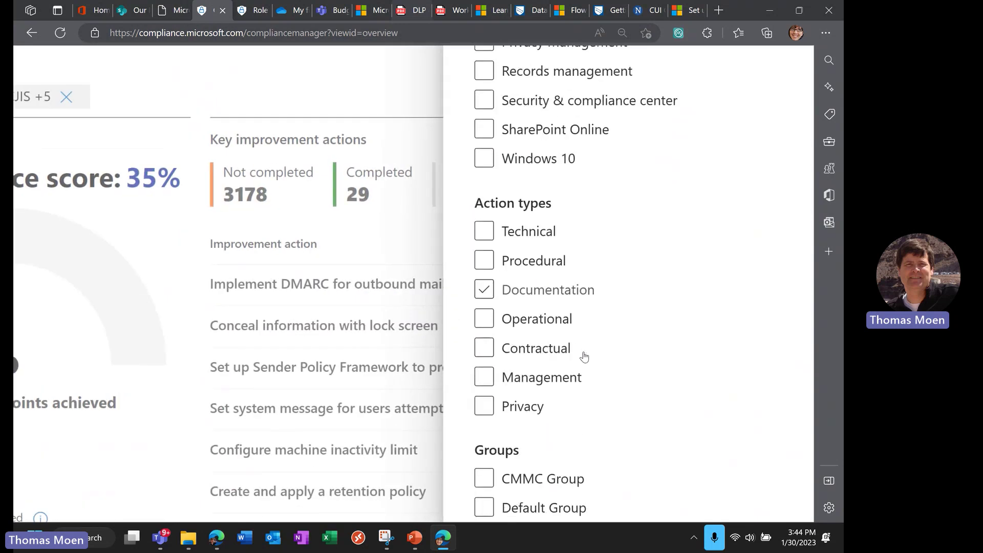
scroll(584, 357, down, 1)
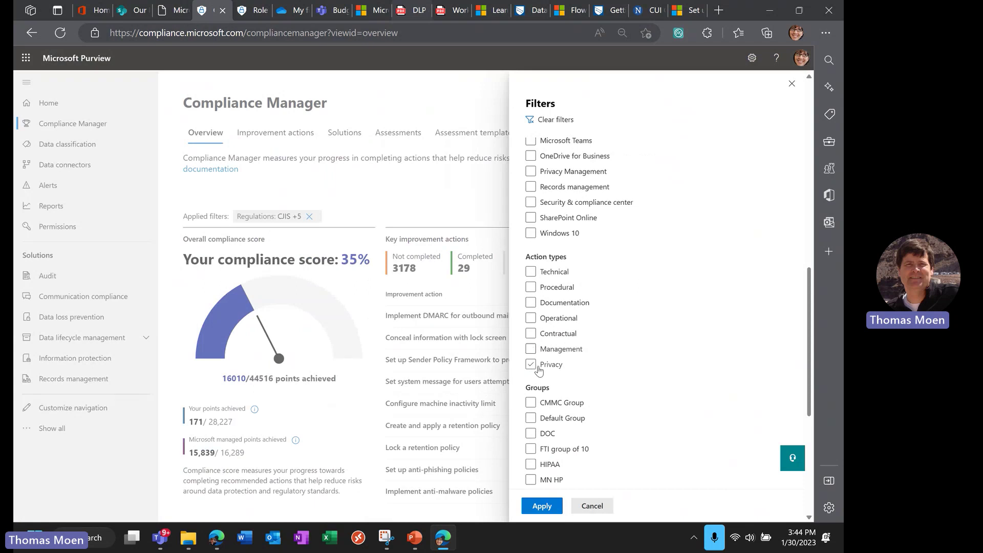
scroll(628, 351, down, 5)
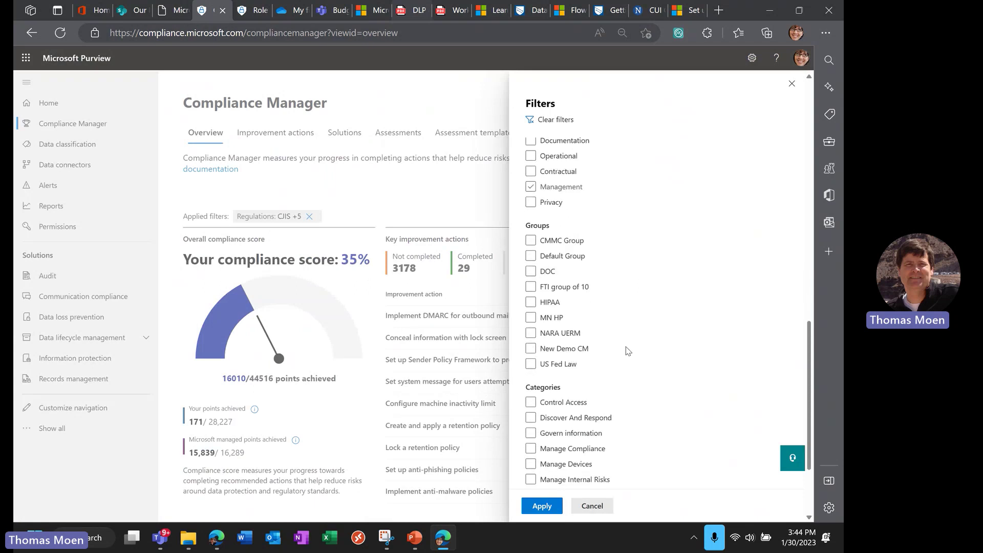
Try the Default Group, DOC, FTI group of 10 and HIPAA groups, and the Control Access category.
click(571, 286)
click(567, 245)
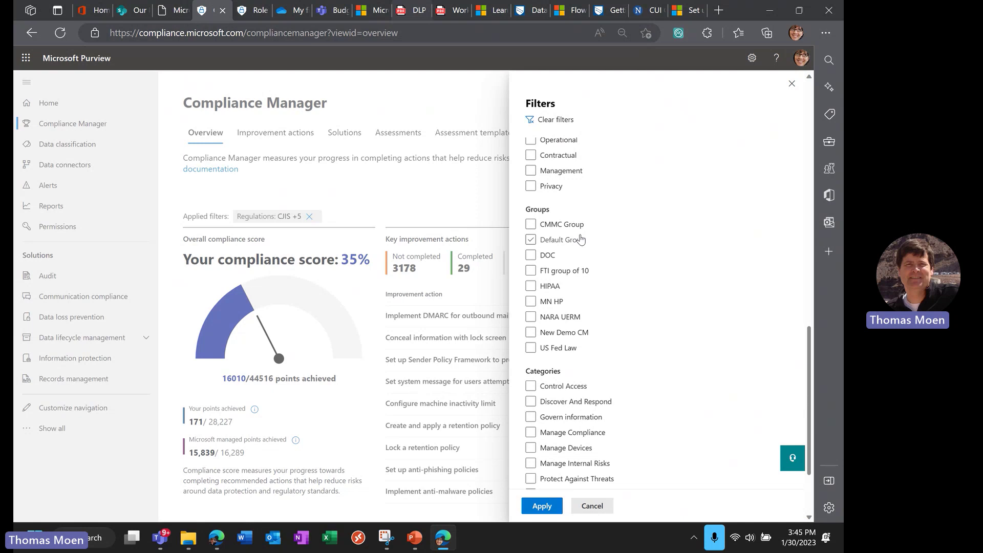
click(545, 258)
scroll(545, 257, up, 5)
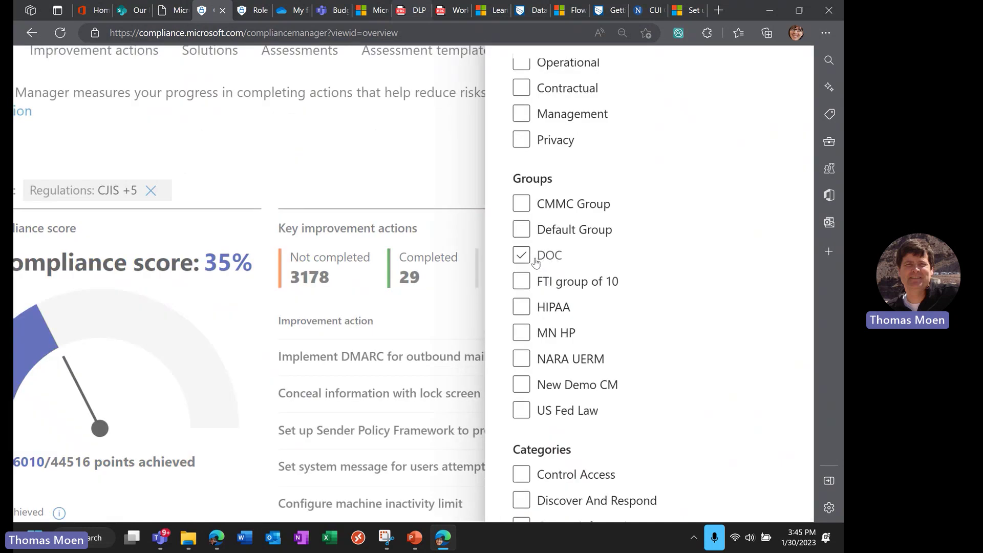
click(545, 282)
click(594, 308)
scroll(608, 318, down, 1)
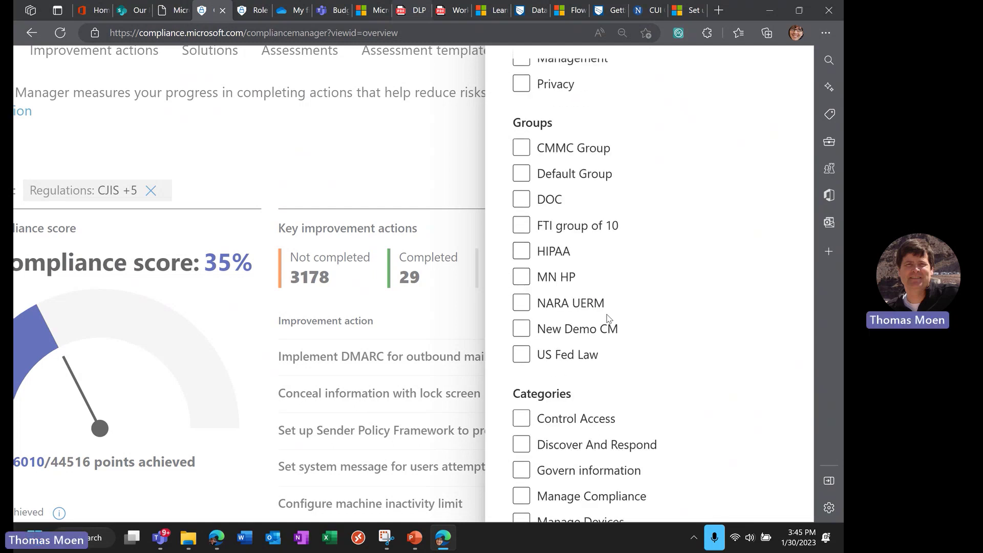
scroll(608, 318, down, 3)
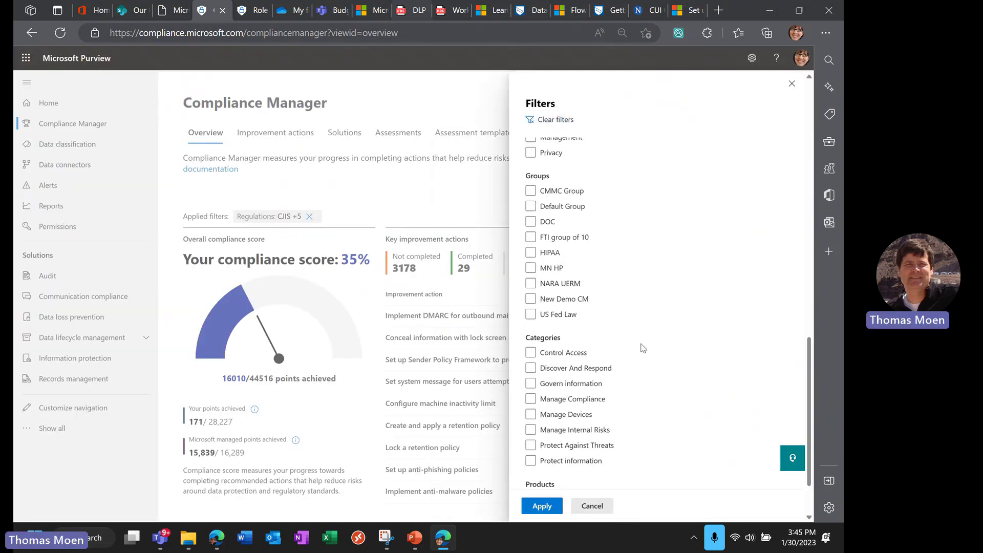
click(636, 358)
click(635, 358)
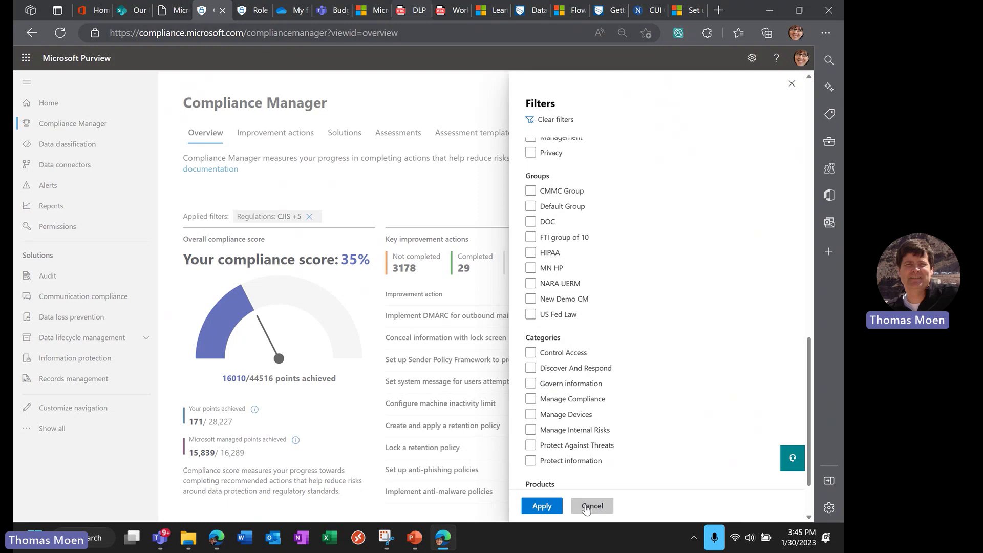
Discard the trial filters and apply a National Archives ERM Requirements-only filter.
click(590, 506)
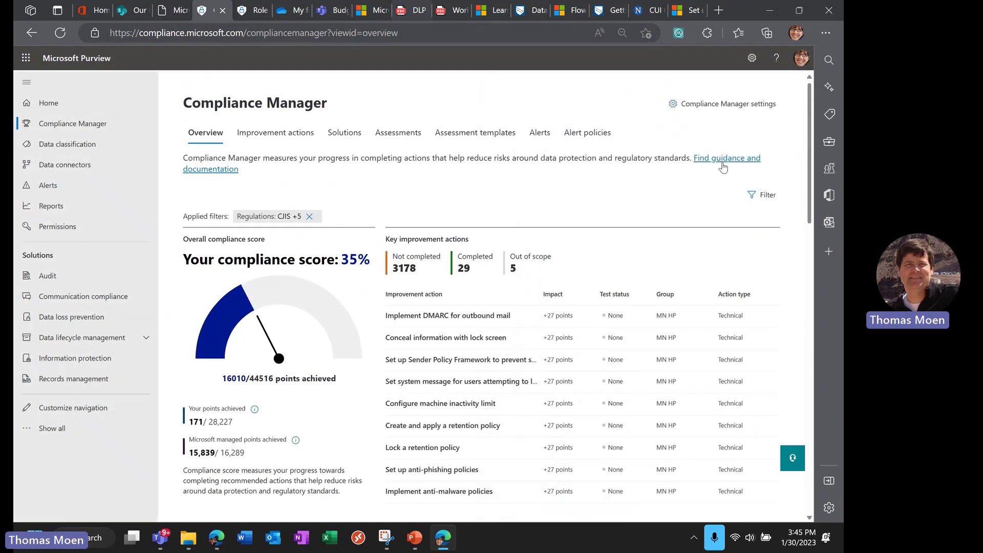
click(753, 196)
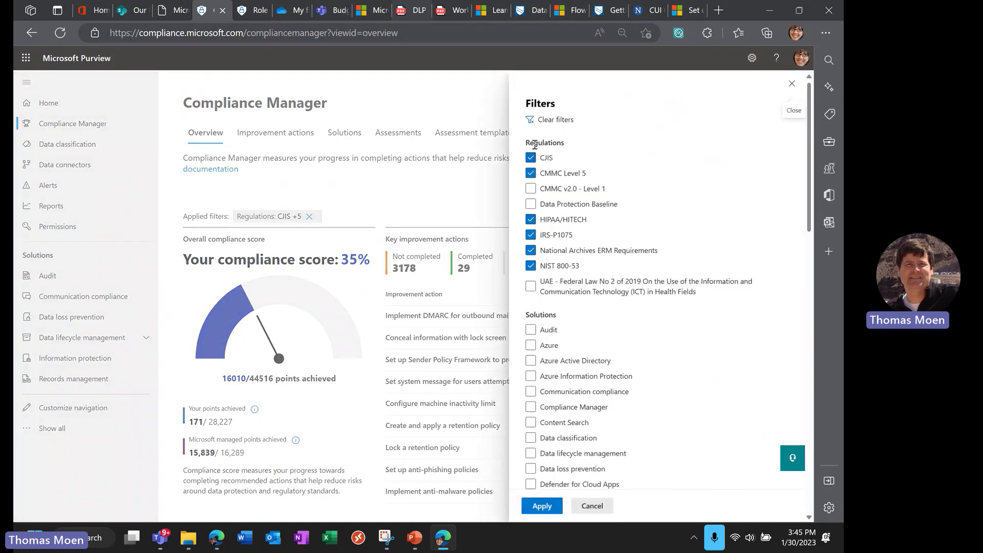
click(551, 120)
click(530, 250)
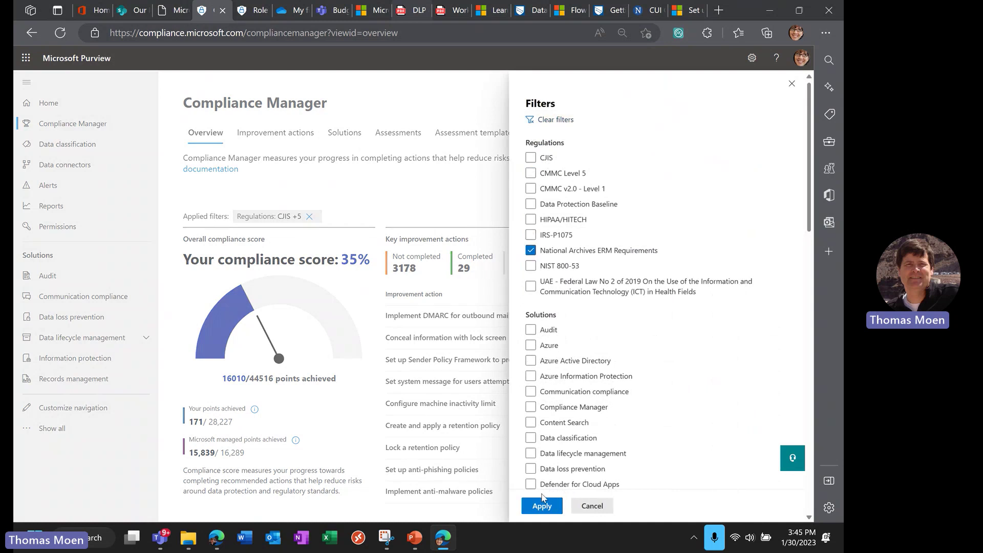
click(542, 504)
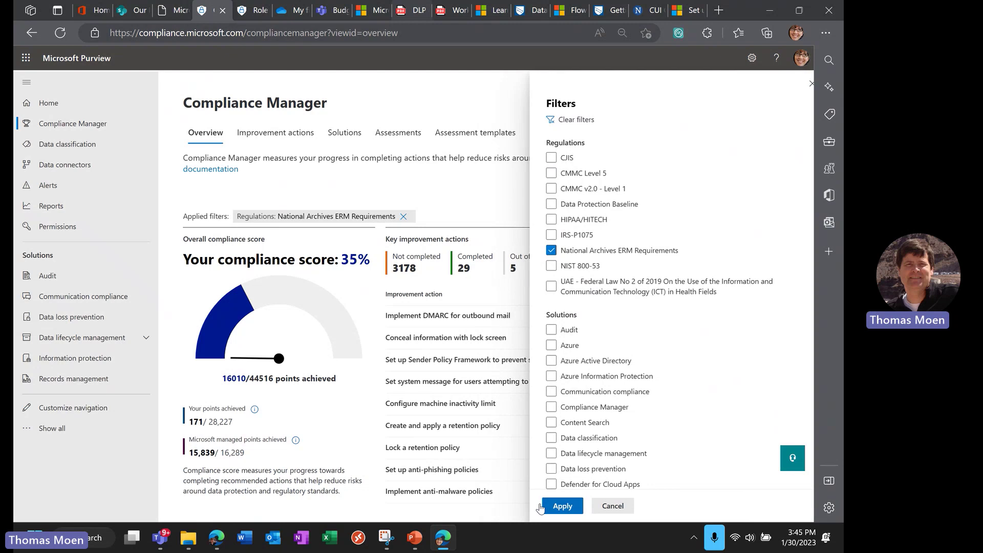
click(541, 505)
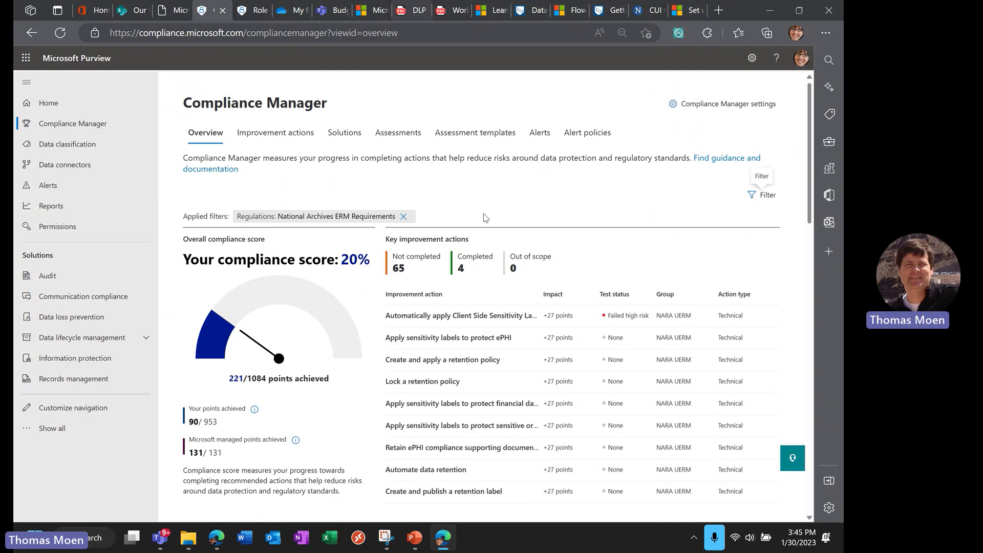
scroll(222, 317, down, 2)
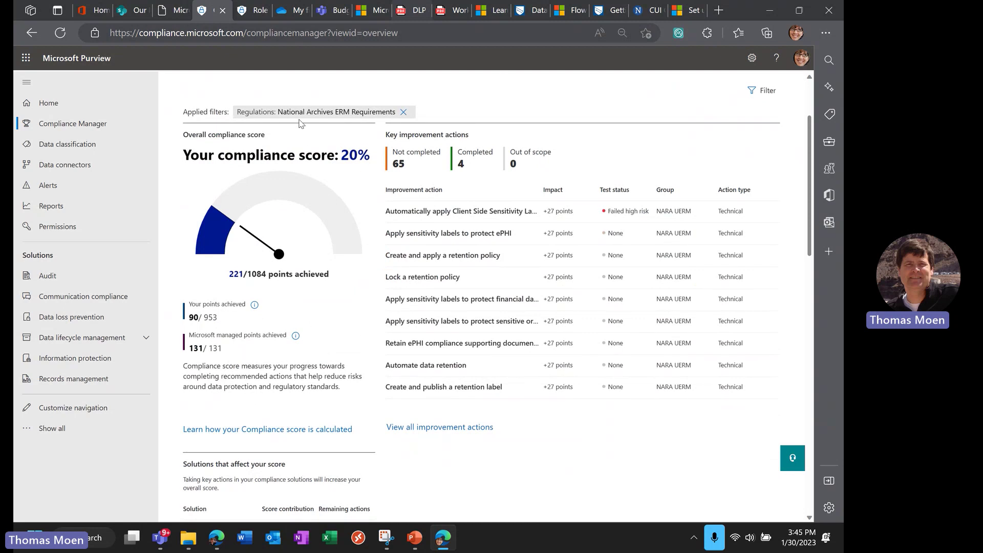
ctrl+scroll(303, 126, up, 5)
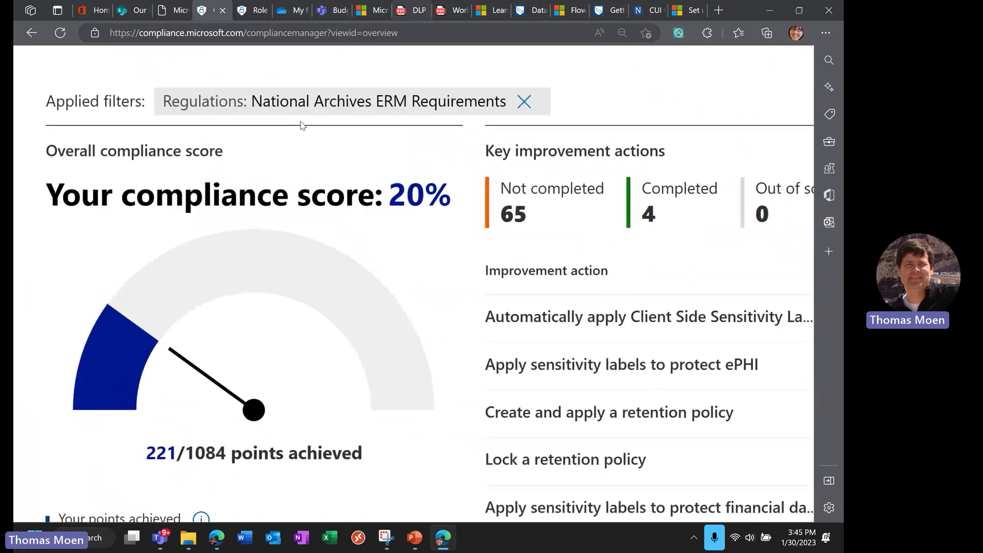
scroll(303, 126, down, 1)
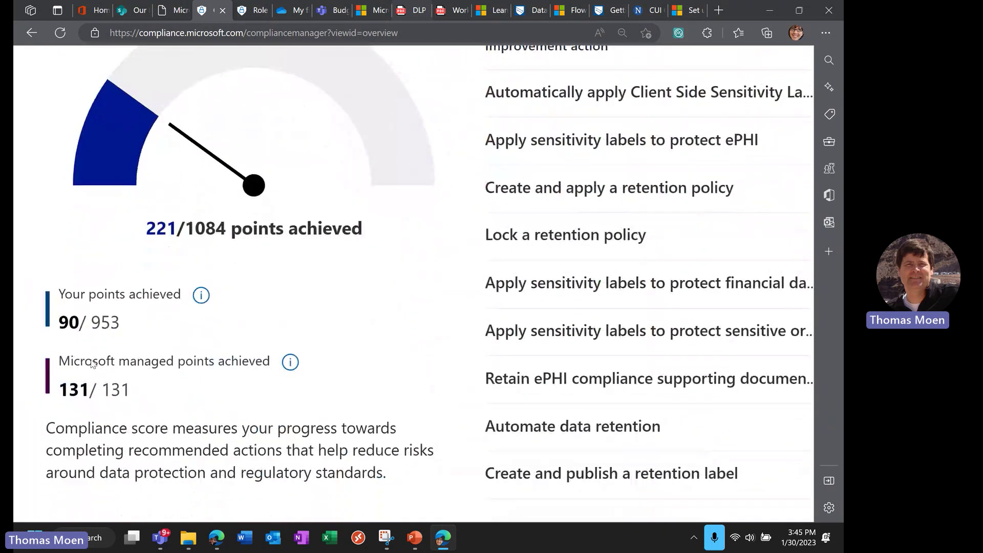
drag(59, 389, 142, 393)
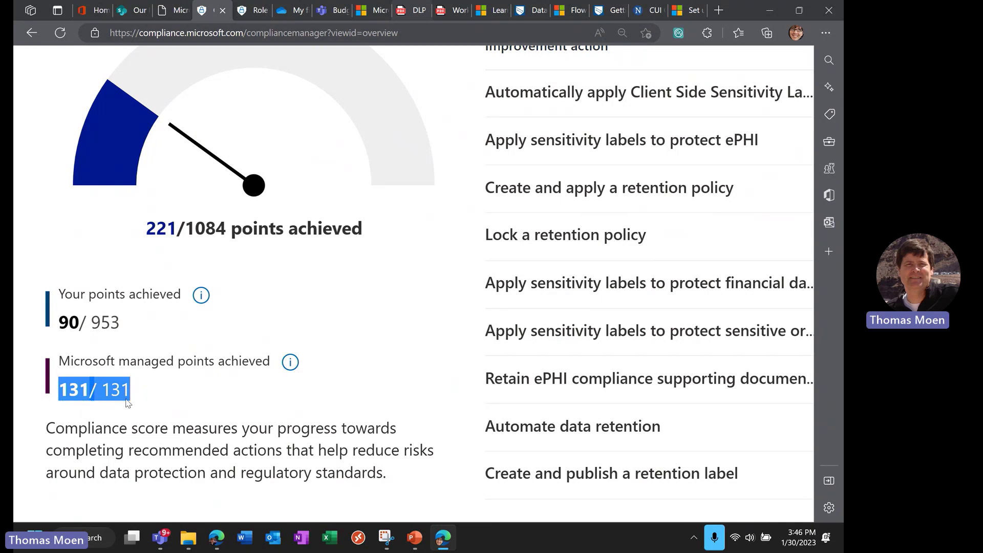
click(150, 368)
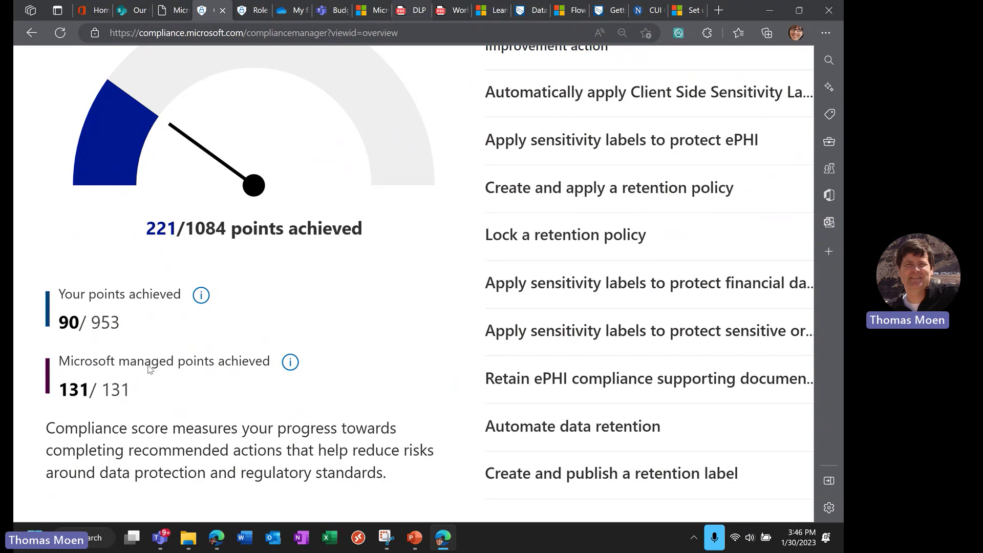
drag(58, 324, 139, 331)
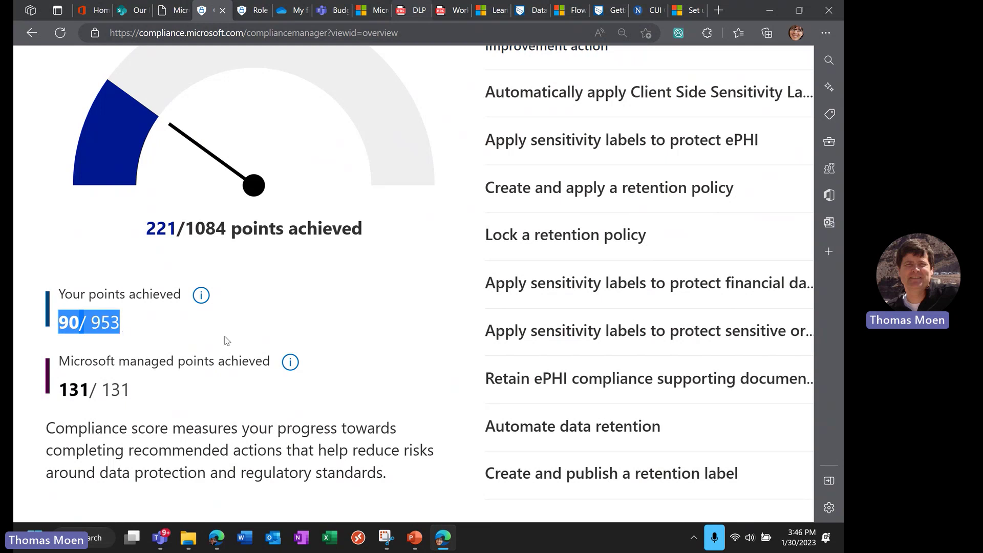
scroll(225, 340, up, 3)
key(ctrl+0)
scroll(174, 307, up, 3)
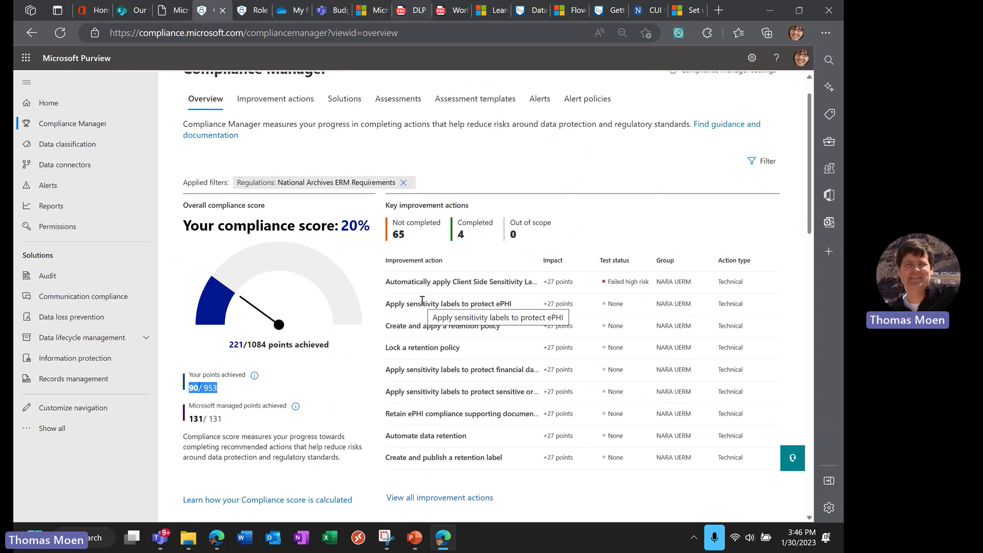
scroll(422, 301, up, 5)
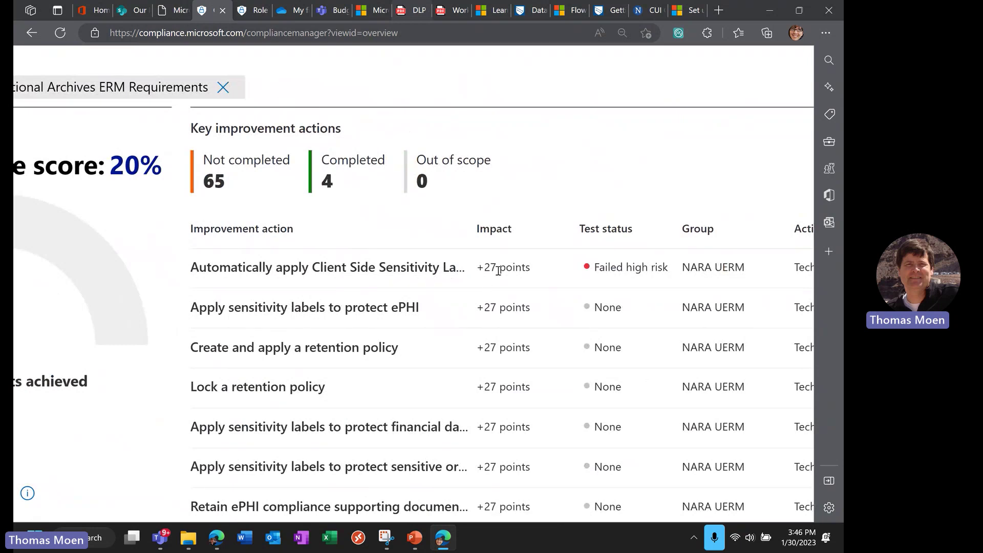
drag(498, 271, 476, 269)
scroll(307, 335, down, 1)
scroll(305, 335, up, 1)
key(ctrl+0)
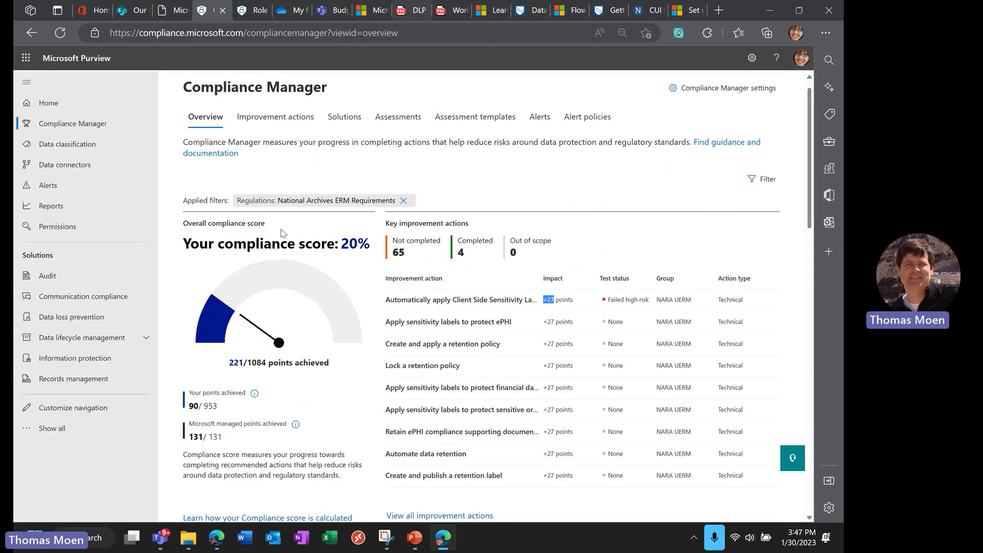
Open 'Apply sensitivity labels to protect financial data' from the Improvement actions list.
click(264, 121)
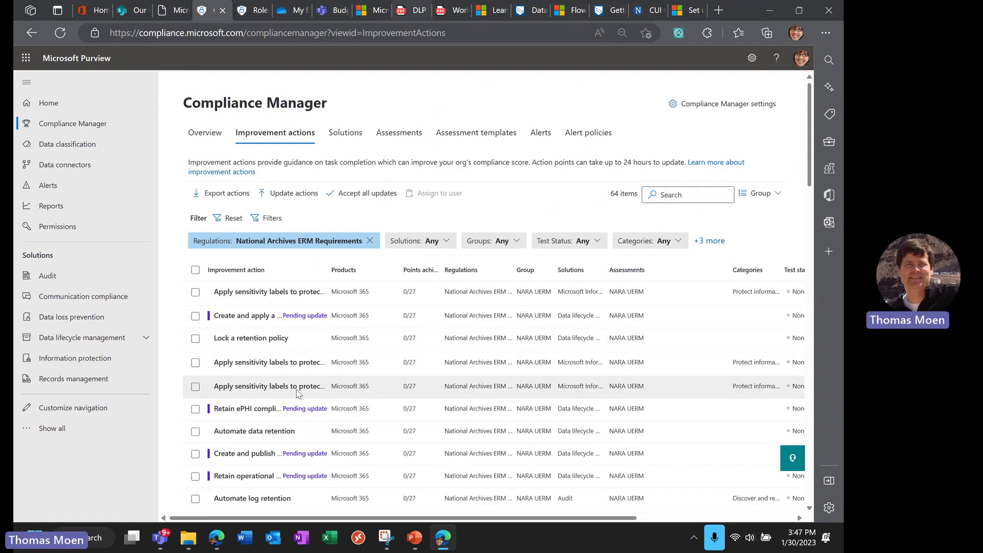
click(281, 366)
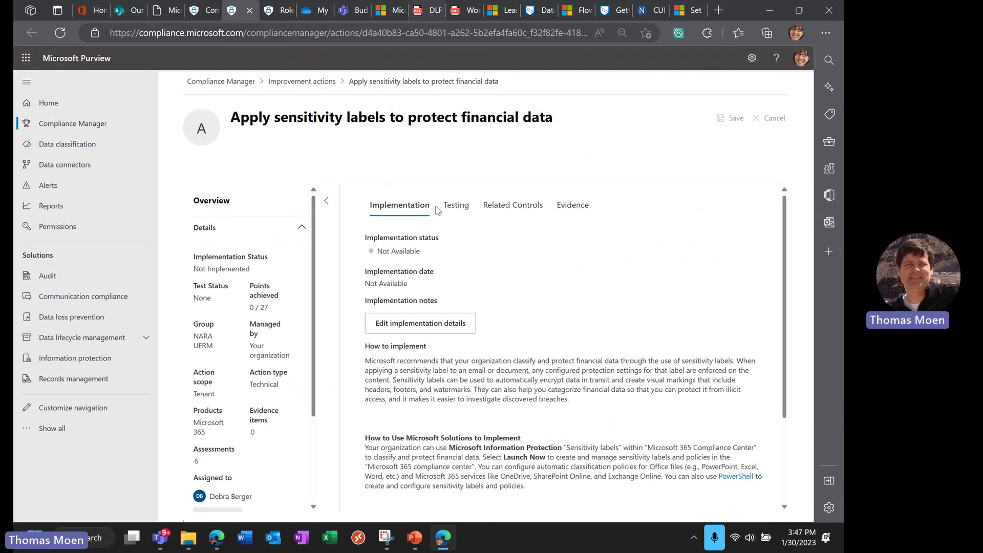
scroll(449, 233, up, 5)
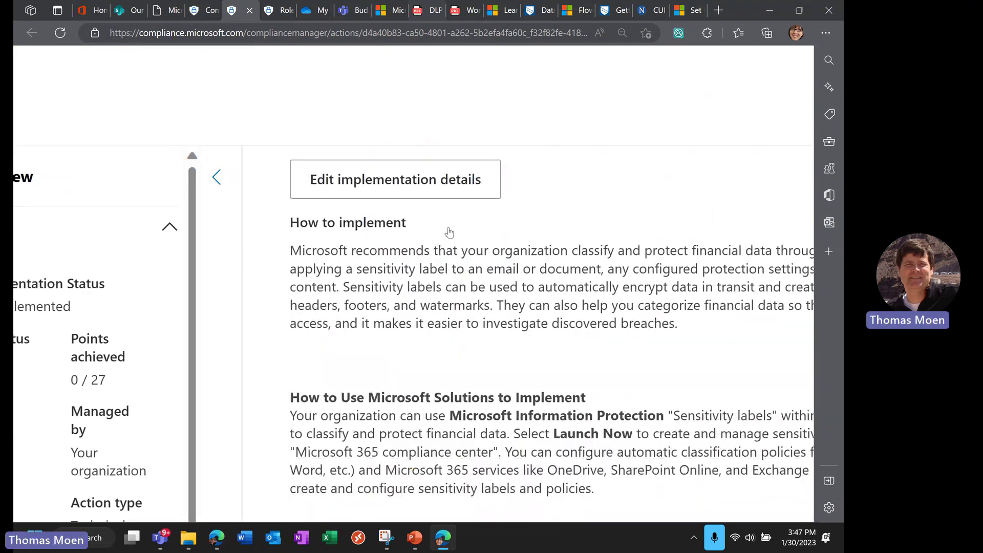
scroll(449, 233, down, 3)
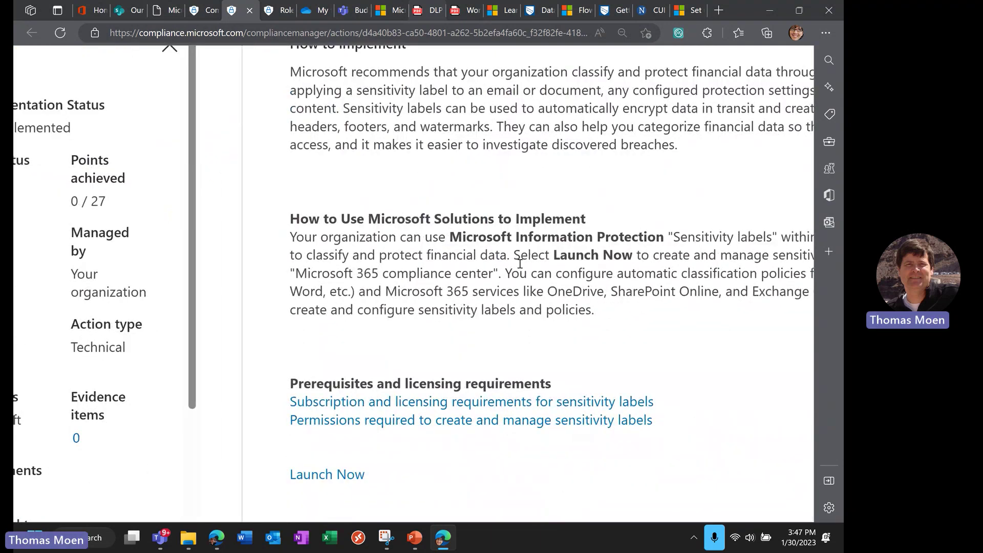
scroll(446, 281, down, 2)
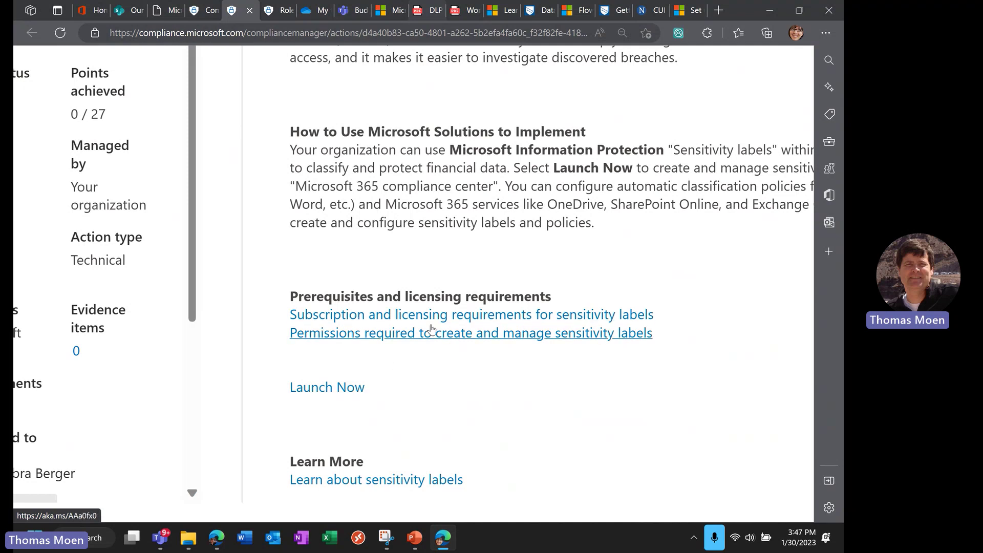
Reset the zoom and review the action's details, highlighting its 0/27 points achieved.
key(ctrl+0)
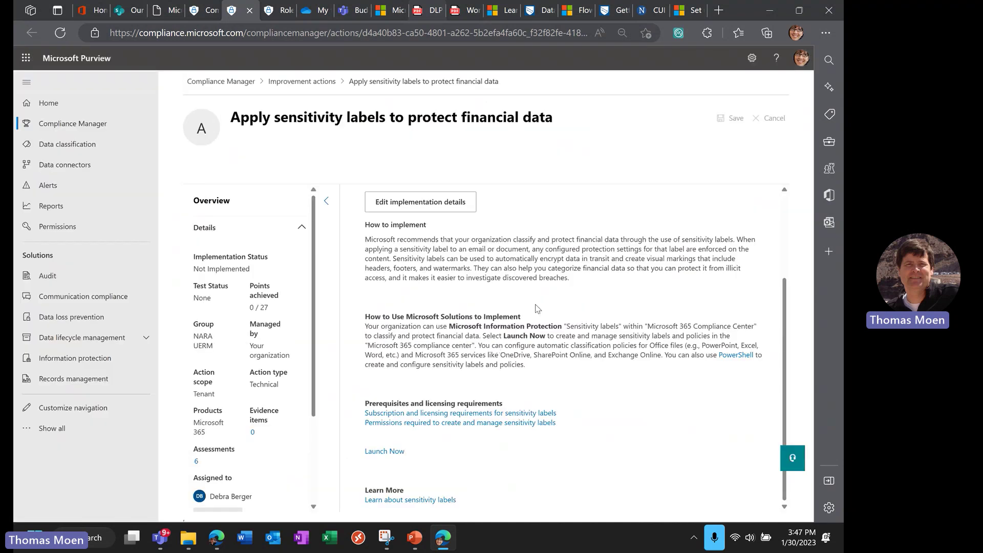
scroll(214, 285, up, 5)
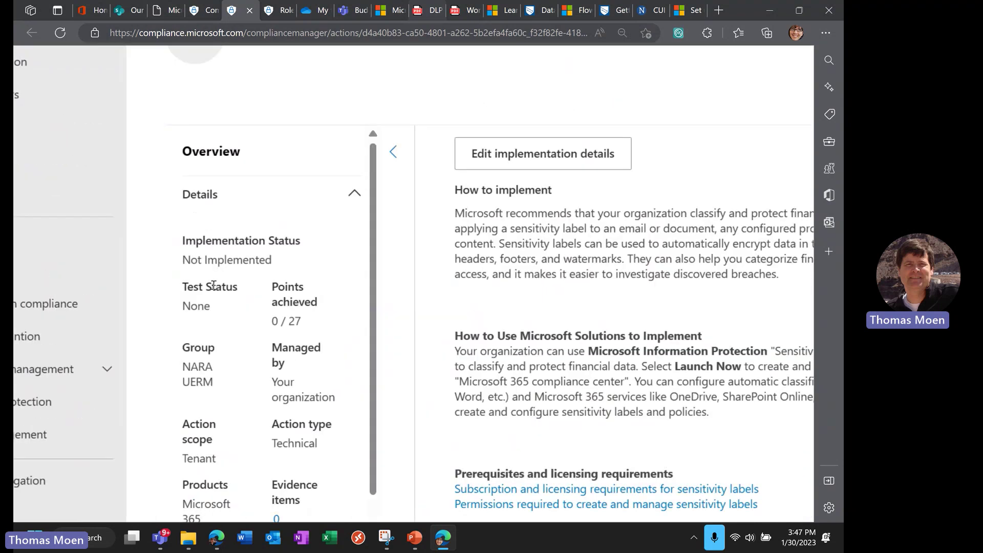
drag(281, 327, 323, 336)
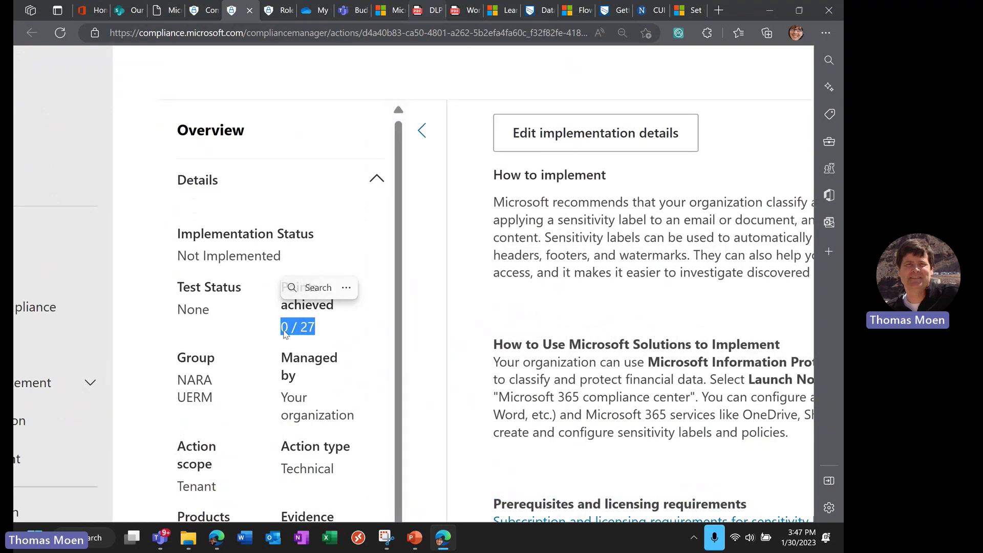
scroll(284, 333, down, 2)
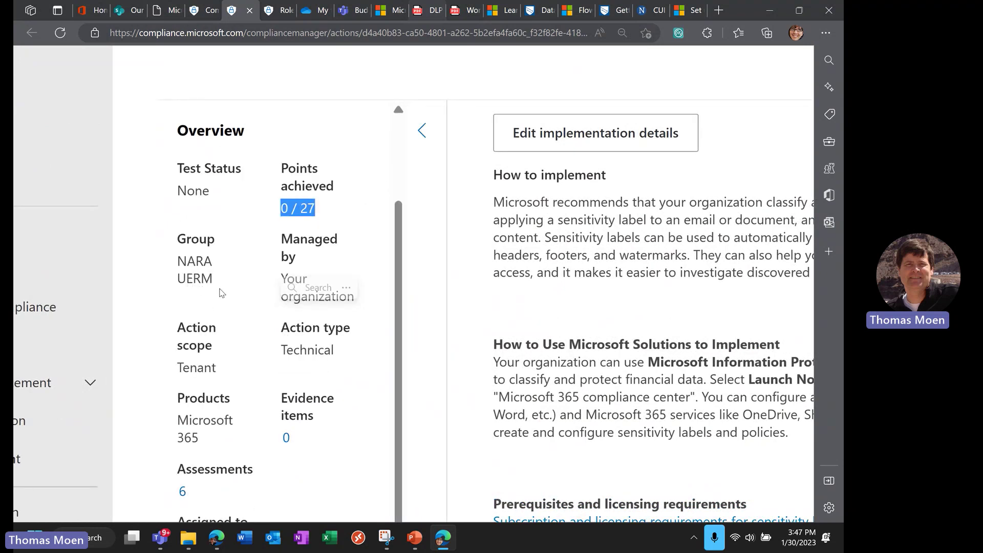
scroll(361, 259, down, 2)
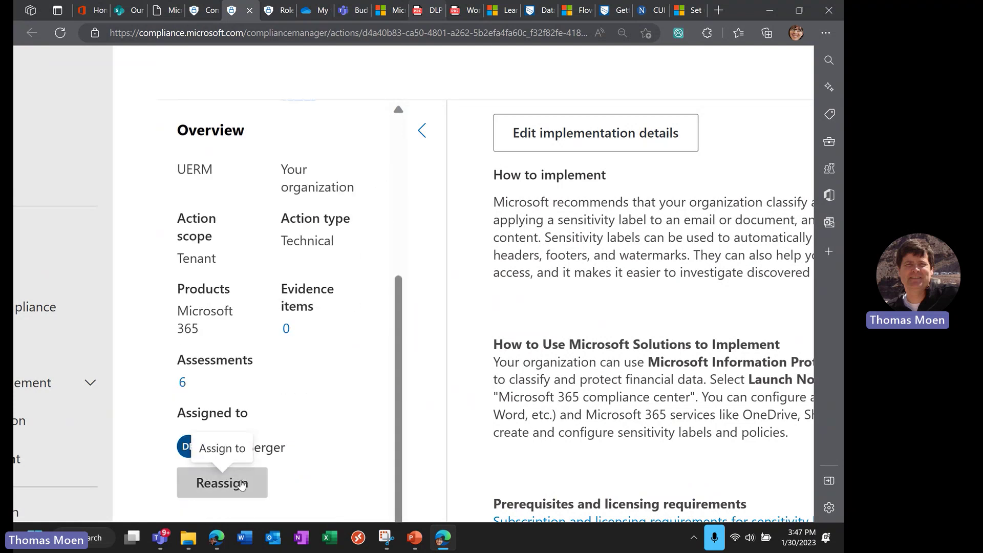
Reassign the financial-data sensitivity-label action from its previous owner to the guest user.
click(242, 483)
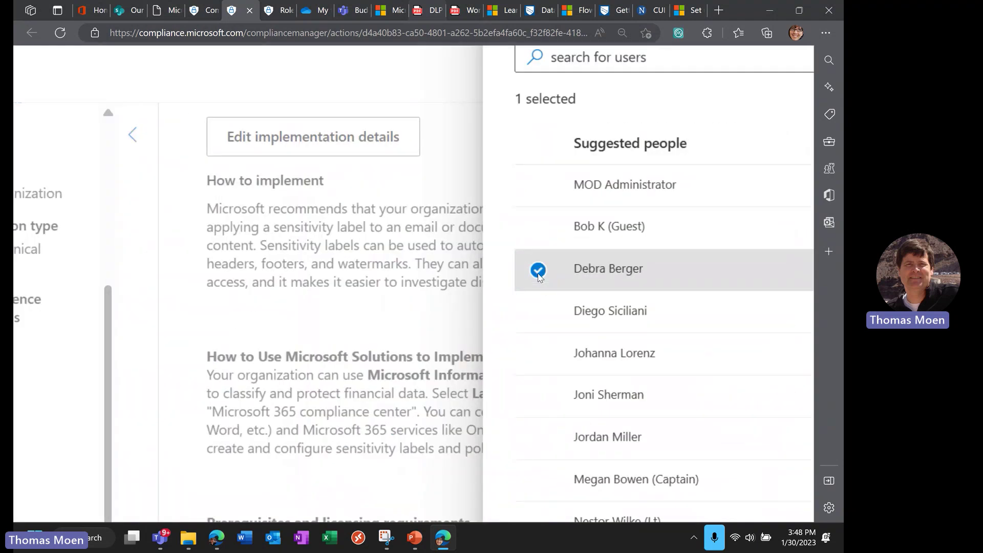
click(537, 250)
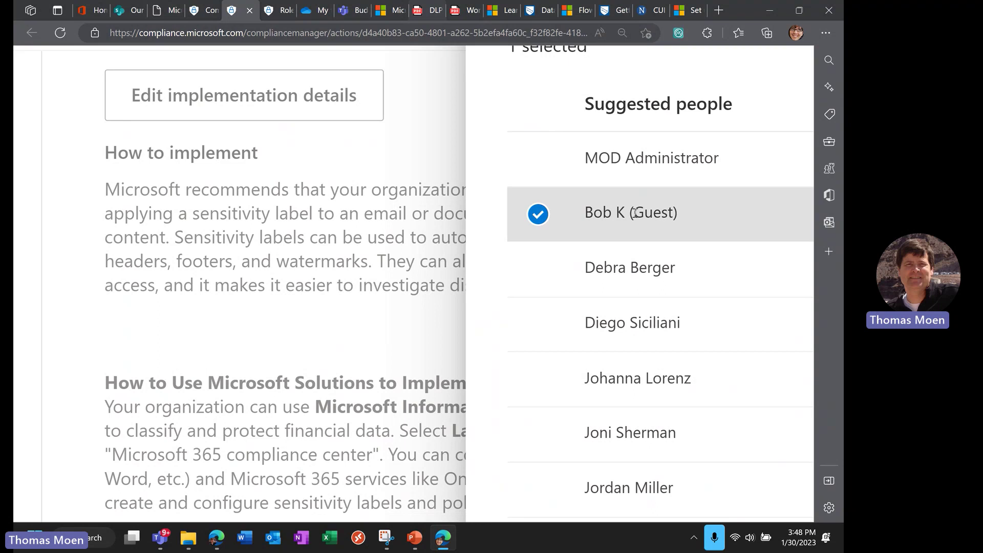
drag(635, 213, 679, 222)
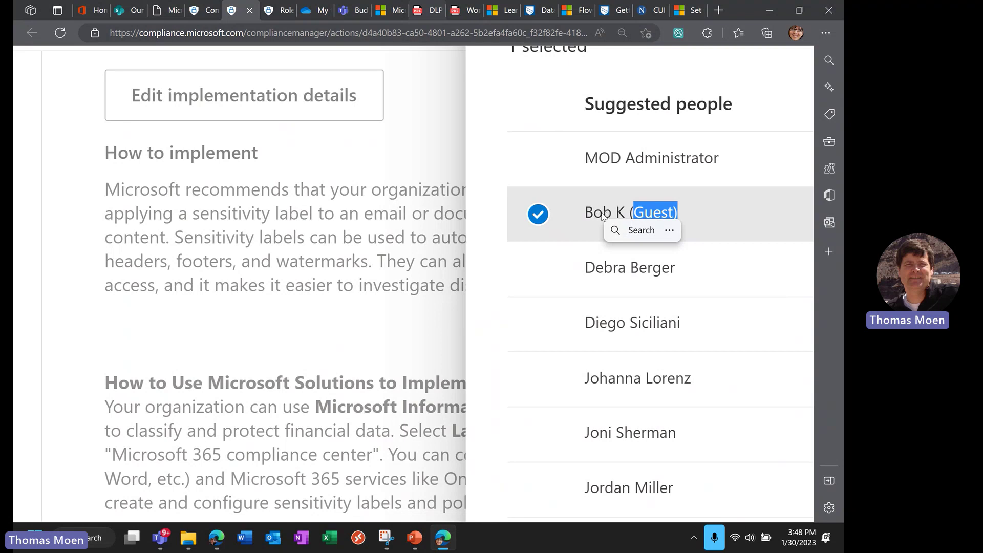
key(ctrl+minus)
key(ctrl+minus)
key(ctrl+minus)
key(ctrl+minus)
key(ctrl+minus)
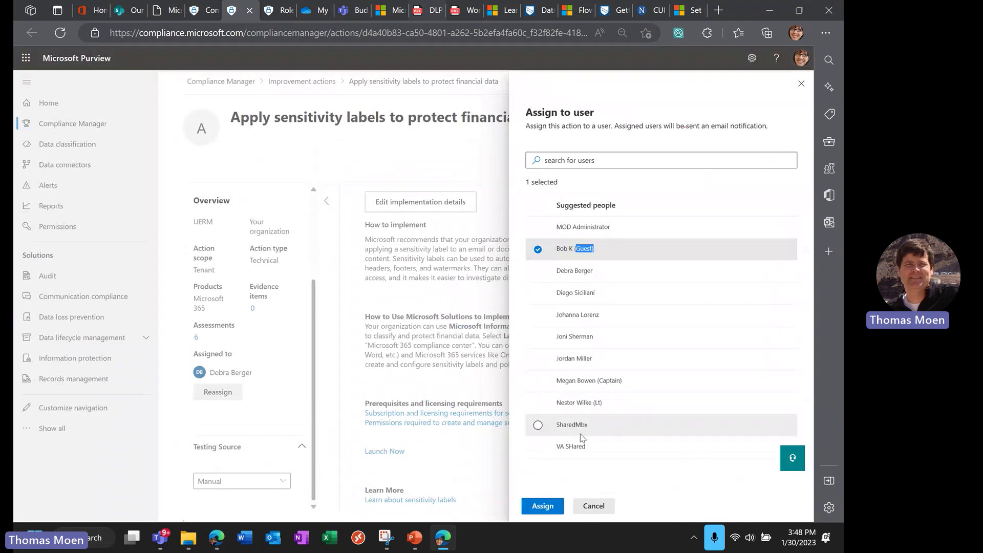
click(557, 506)
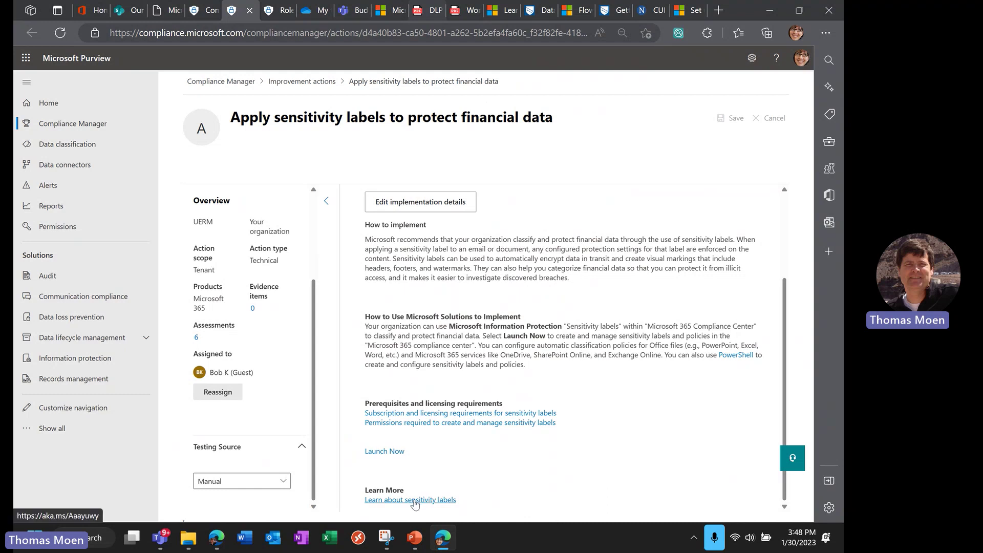
click(404, 201)
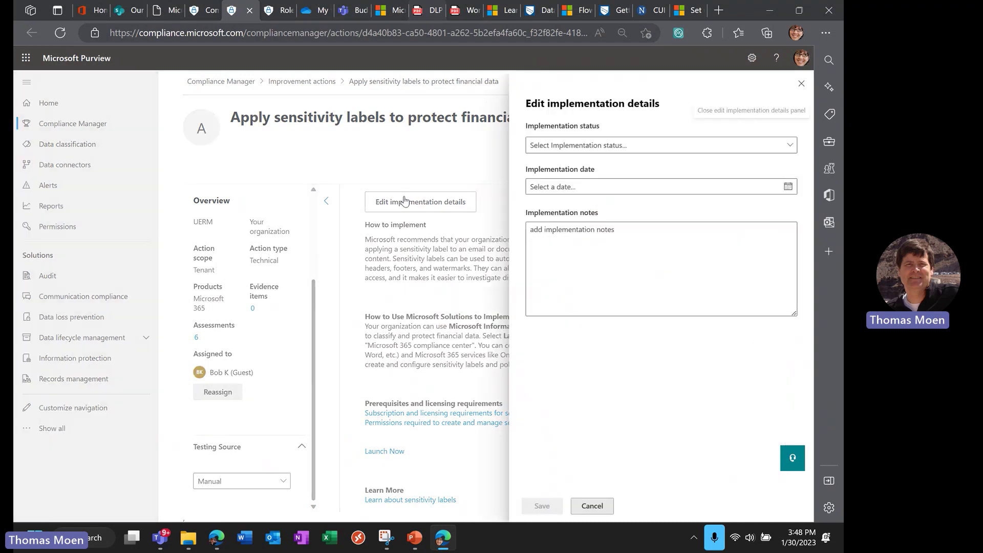
click(624, 145)
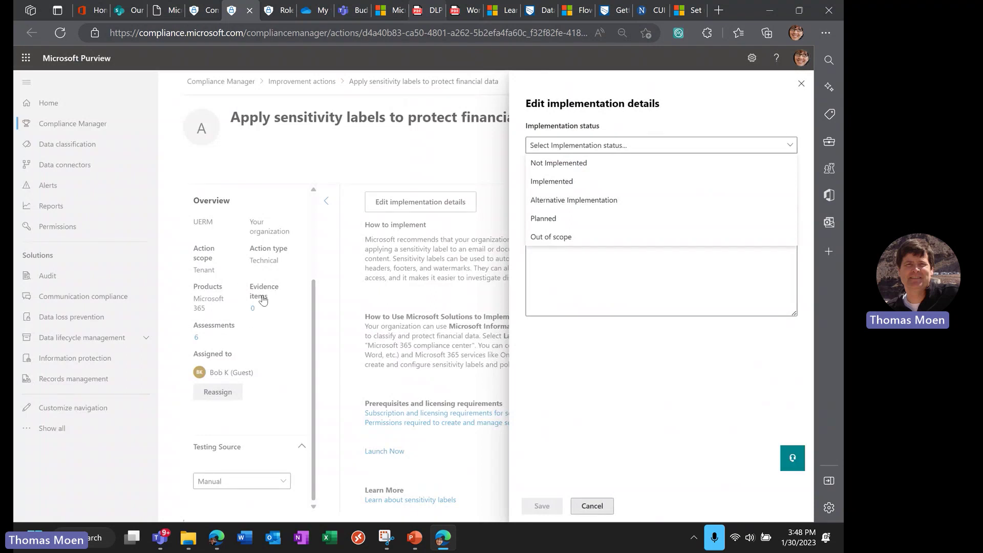
click(555, 237)
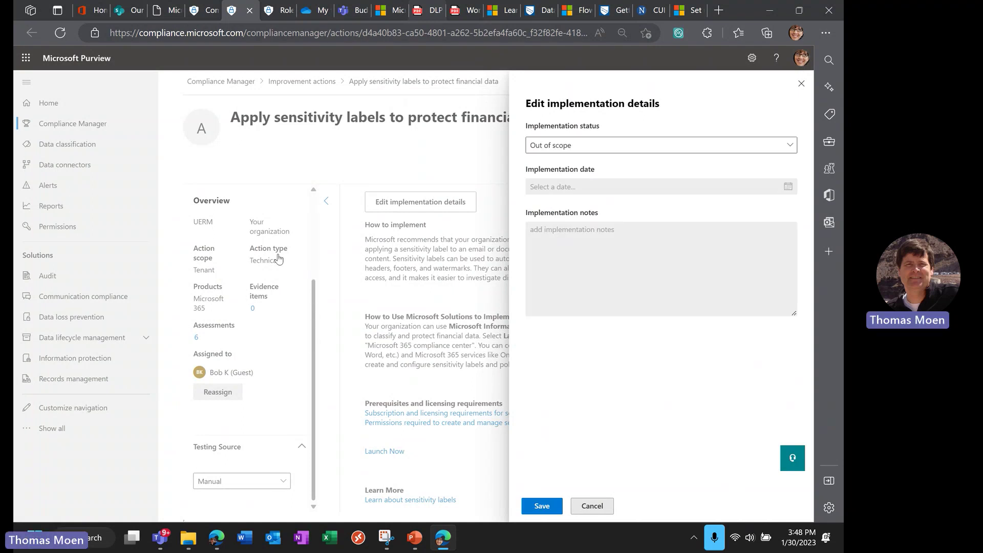
click(592, 505)
scroll(264, 335, up, 2)
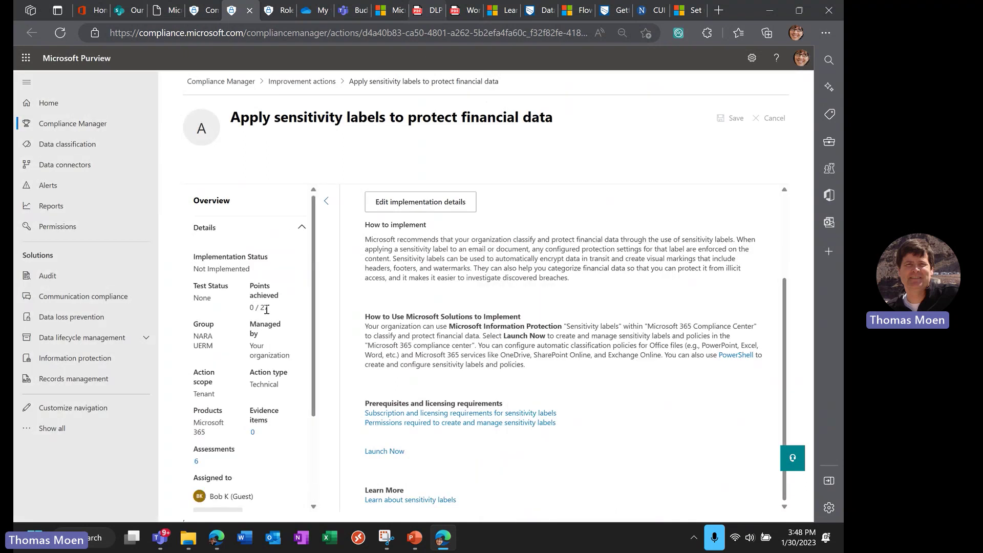
scroll(265, 307, up, 4)
drag(234, 310, 248, 313)
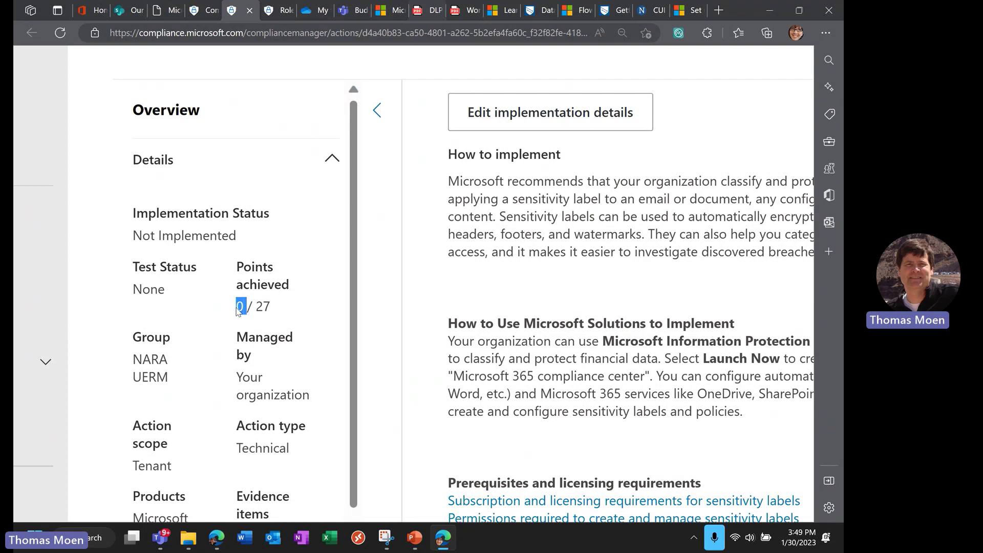
click(259, 307)
key(ctrl+minus)
key(ctrl+minus)
key(ctrl+minus)
click(425, 201)
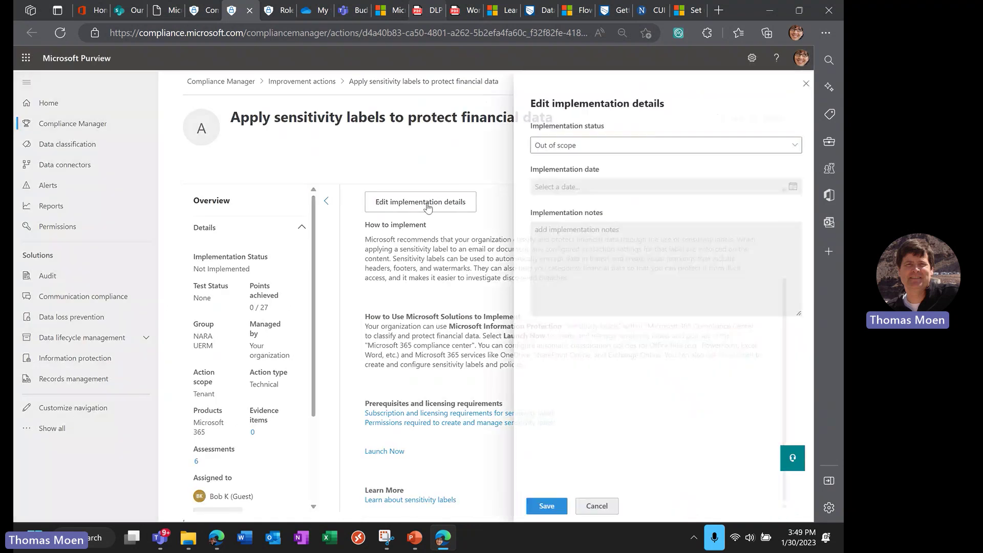
click(544, 147)
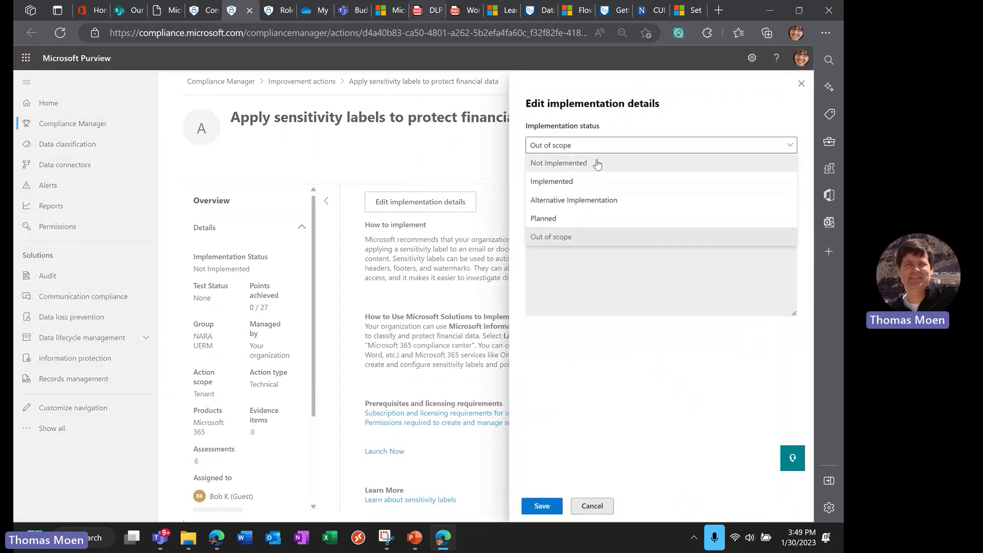
click(557, 219)
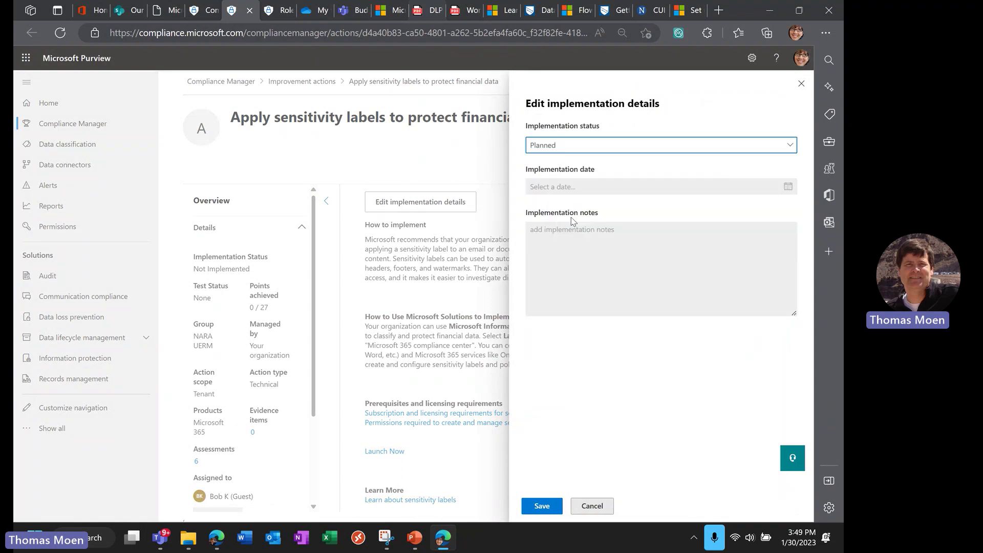
click(592, 505)
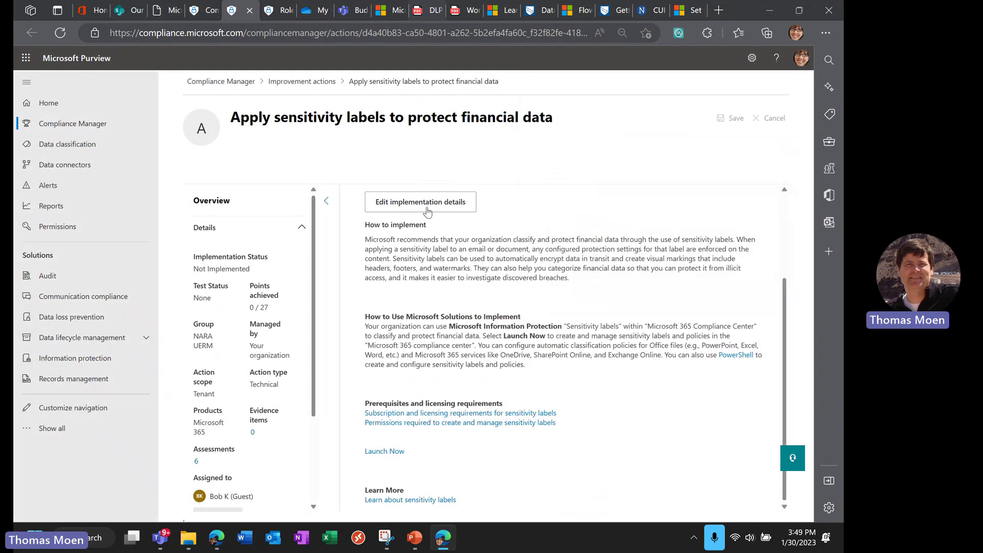
scroll(427, 213, up, 3)
View the action's testing details and its 8 related controls, including NIST 800-53 and CMMC Level 5.
click(461, 211)
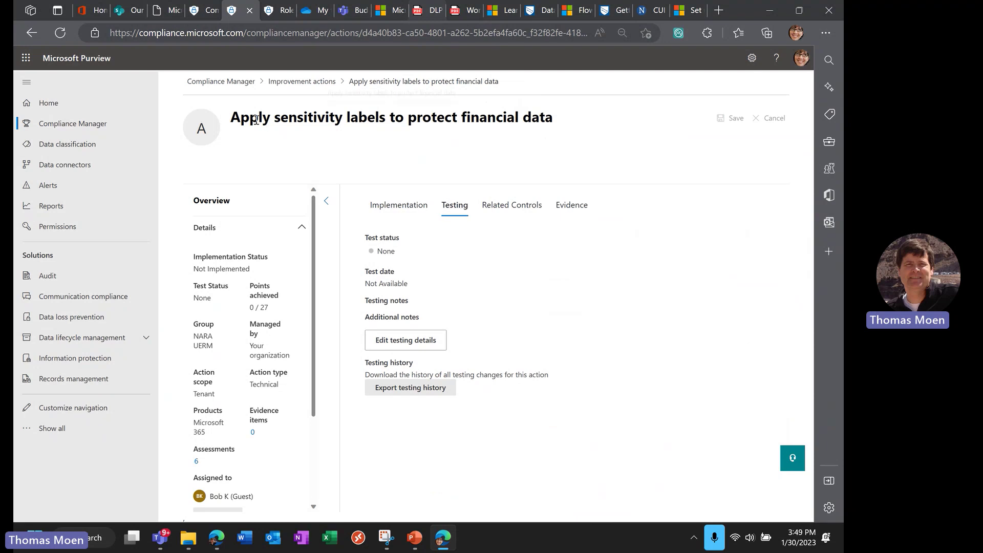
drag(230, 119, 556, 133)
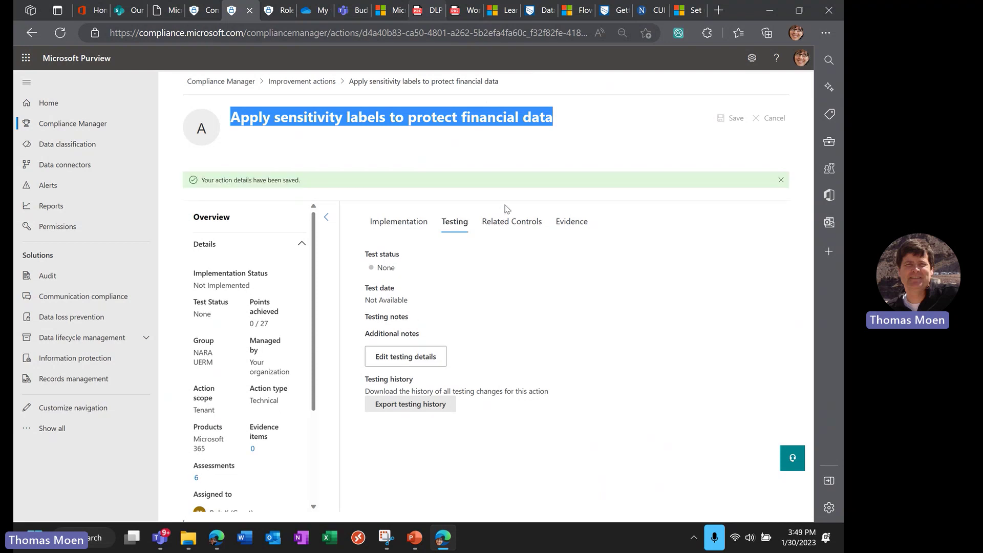
click(507, 222)
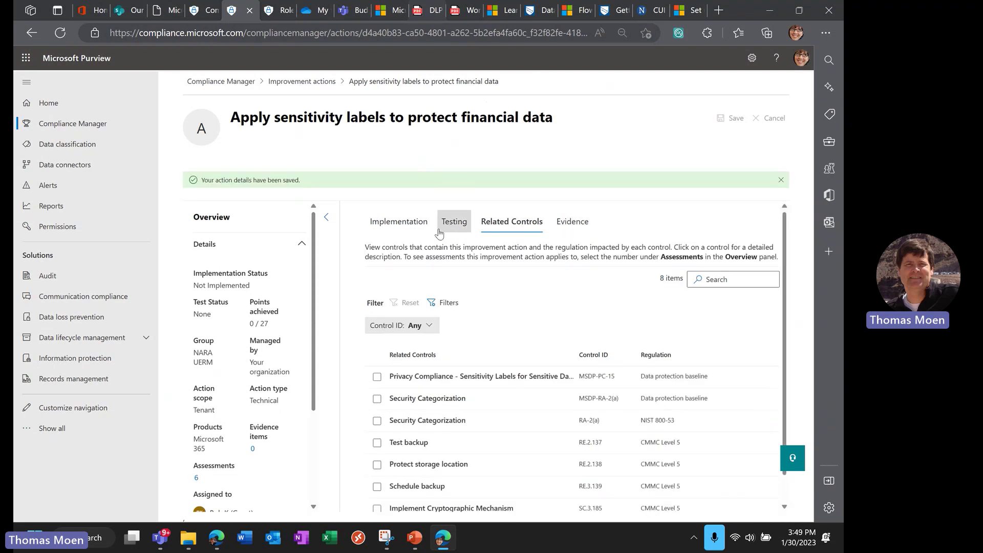
scroll(439, 228, down, 1)
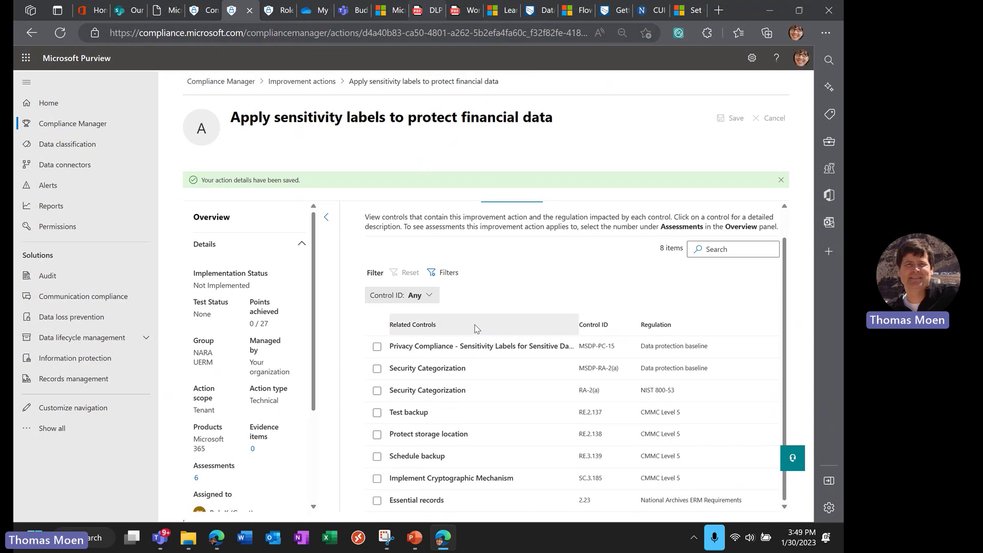
key(ctrl+plus)
key(ctrl+plus)
key(ctrl+plus)
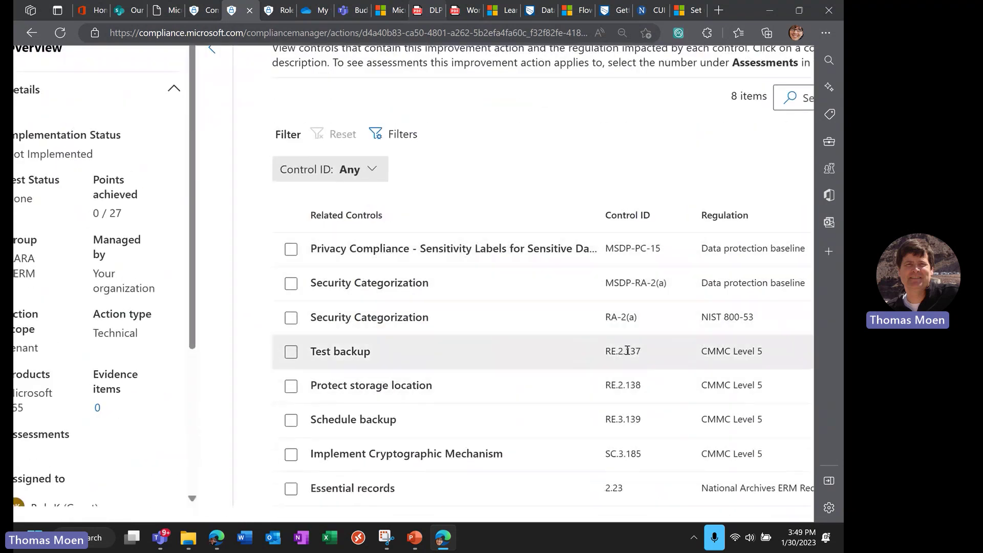
scroll(609, 286, right, 3)
scroll(609, 287, up, 1)
scroll(609, 298, down, 1)
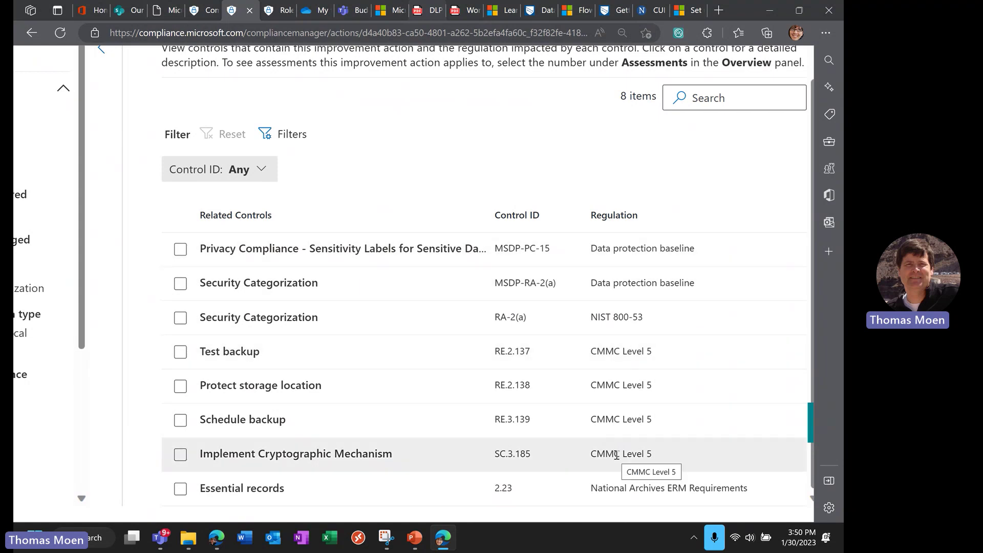
key(ctrl+minus)
key(ctrl+minus)
key(ctrl+minus)
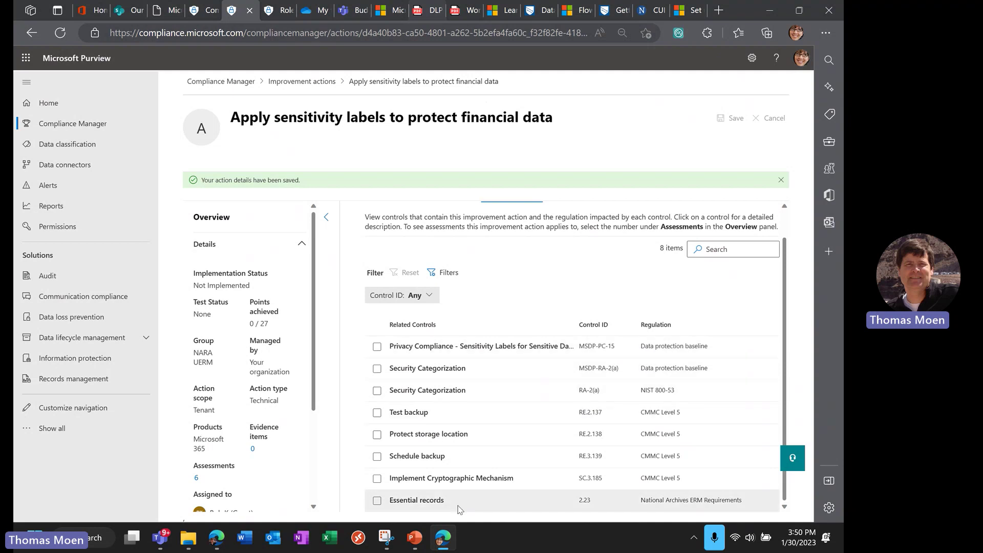
Try adding evidence as a link, then as a document, and cancel, leaving 0 evidence items.
scroll(538, 300, up, 1)
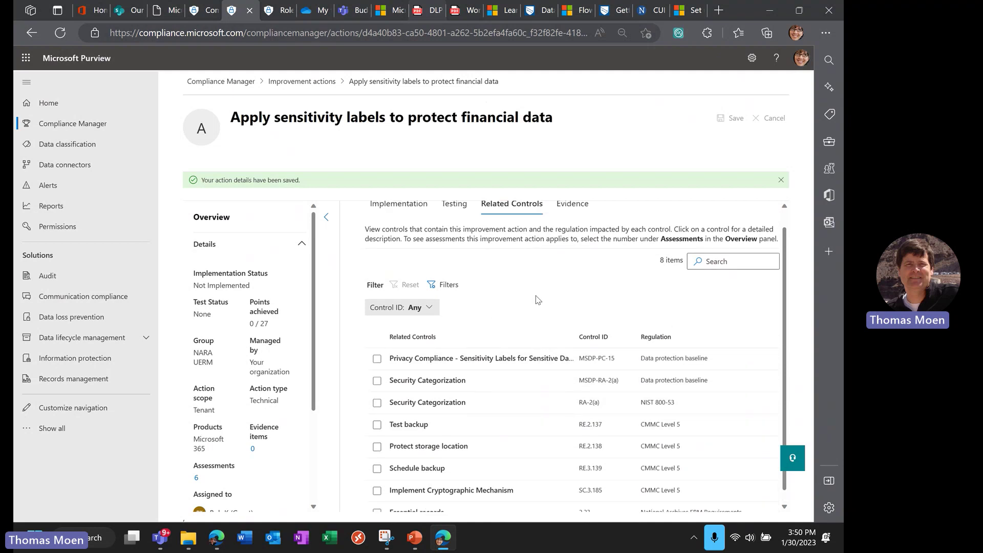
click(572, 220)
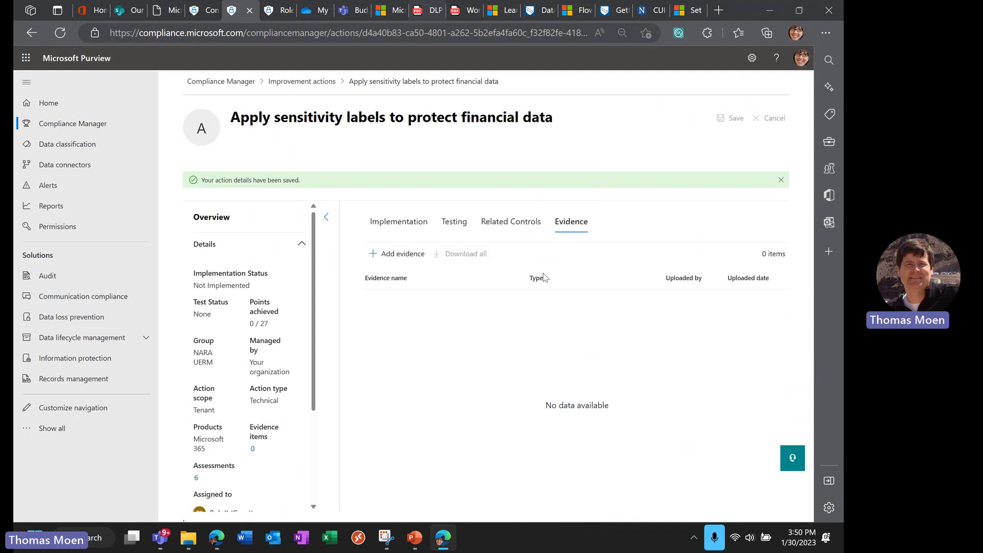
click(397, 254)
scroll(603, 155, up, 5)
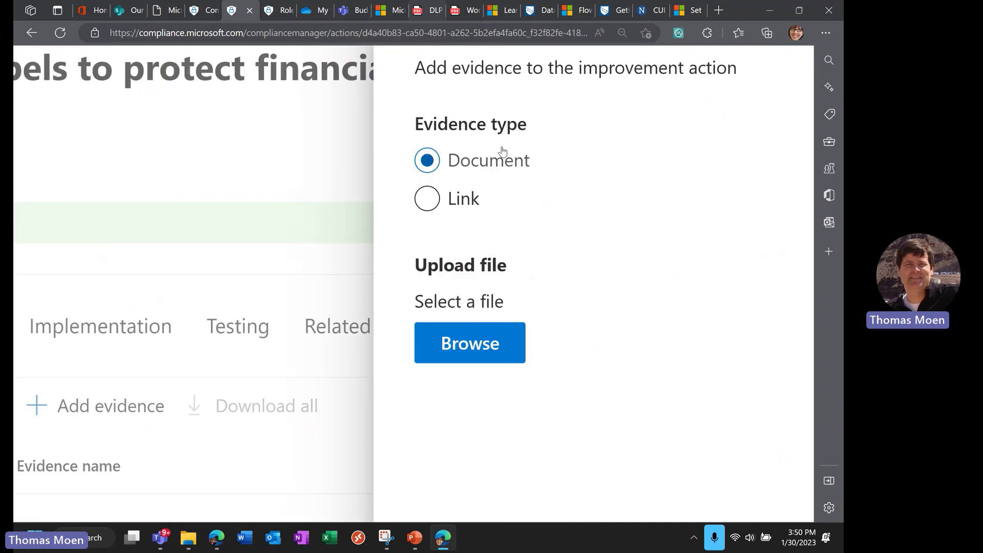
click(455, 208)
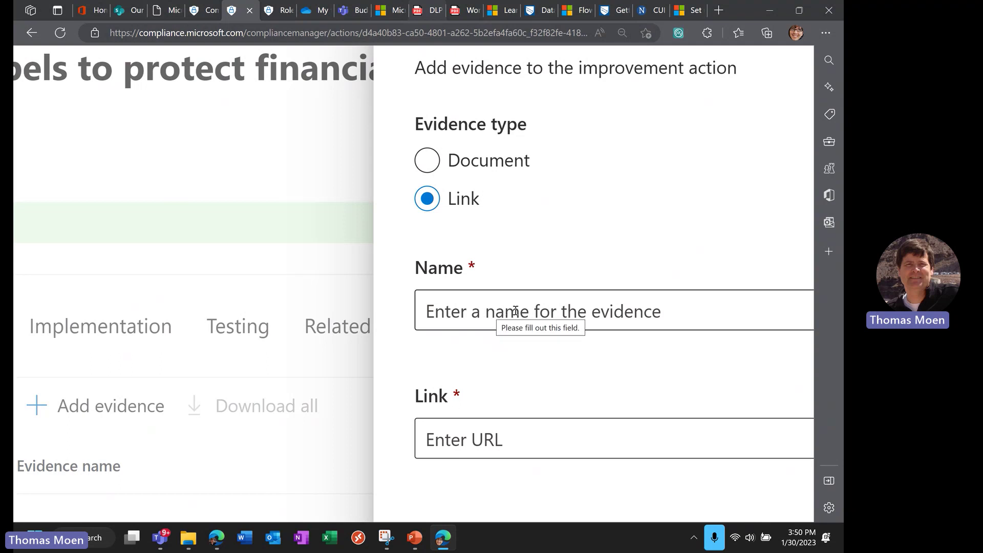
scroll(510, 310, down, 6)
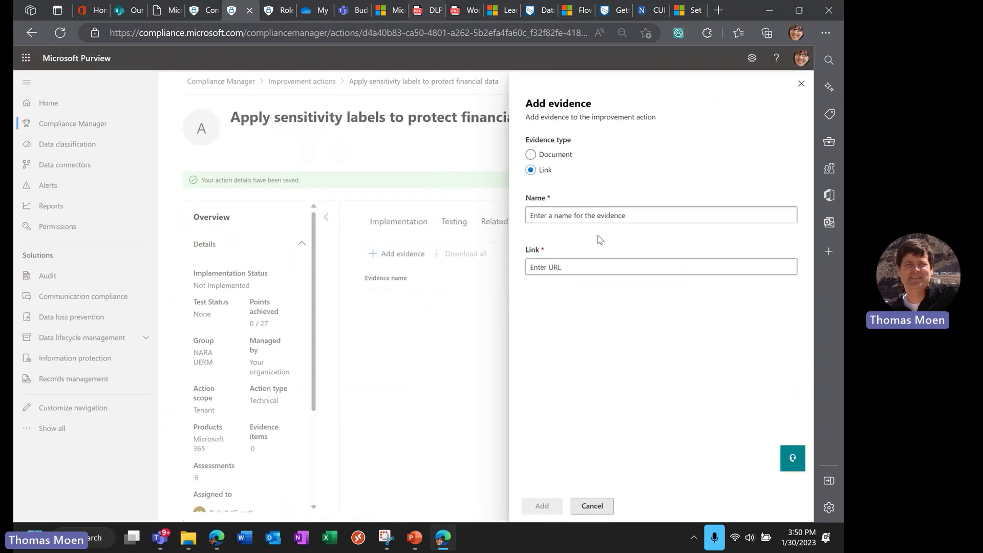
click(545, 155)
click(548, 228)
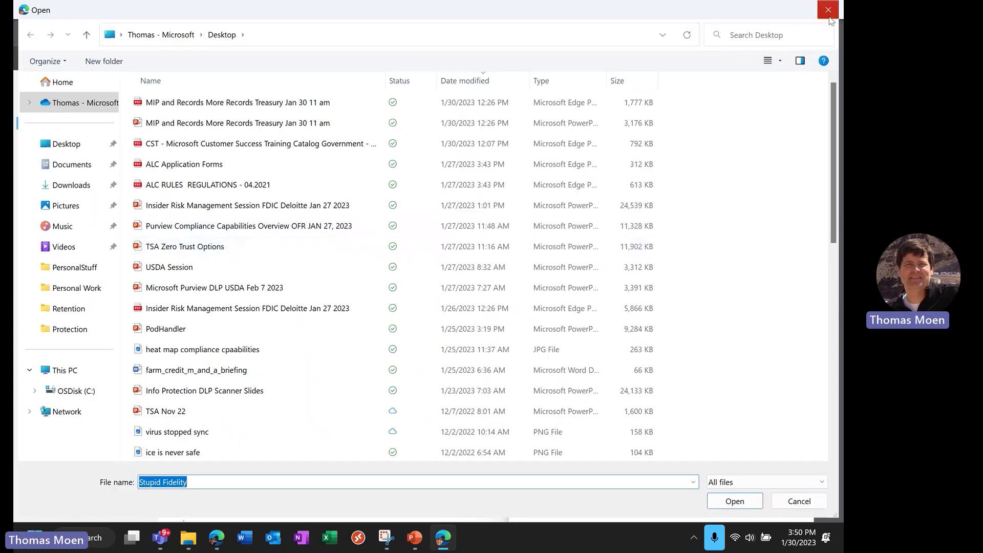
click(828, 10)
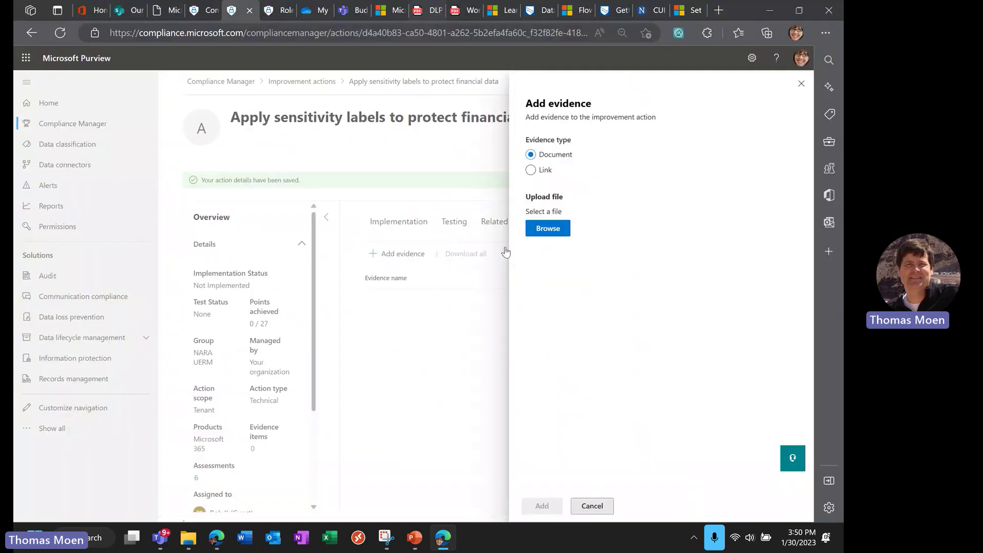
click(591, 506)
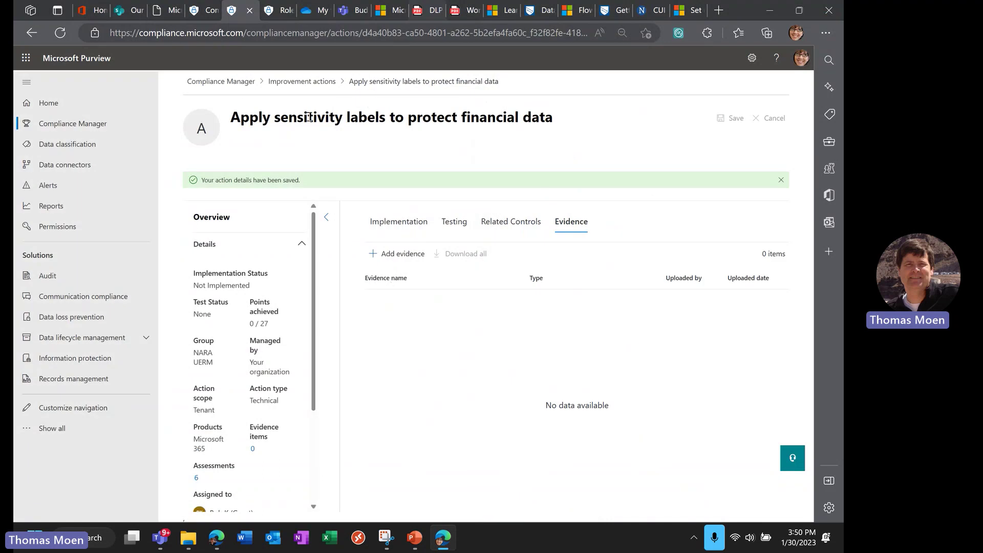
Group the 64 National Archives ERM improvement actions by Solution, e.g. Microsoft Information Protection (8).
click(225, 82)
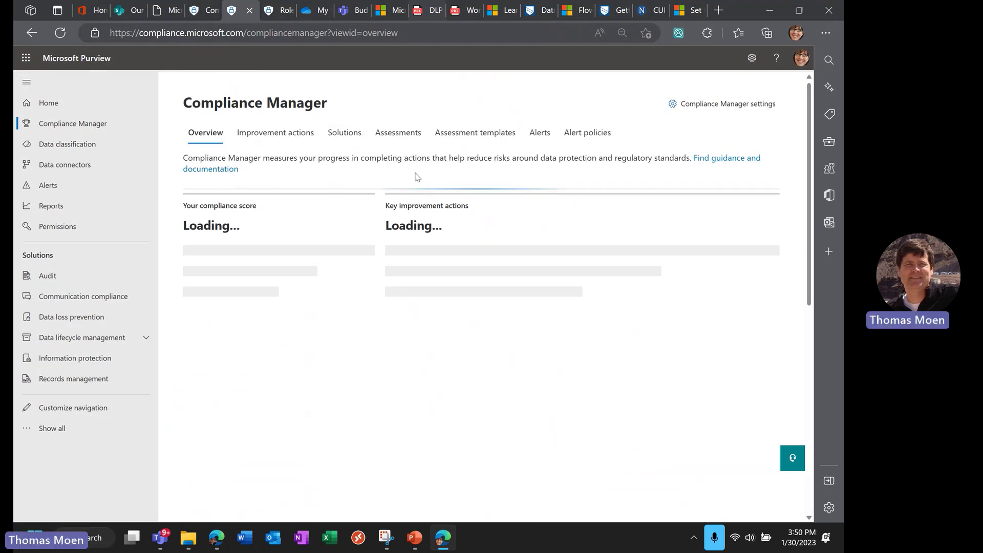
click(268, 137)
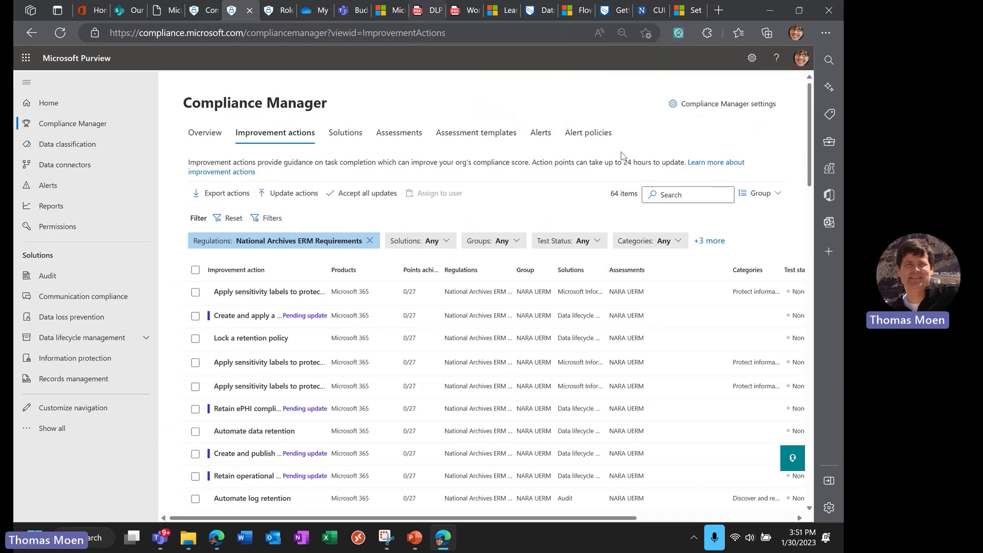
click(766, 196)
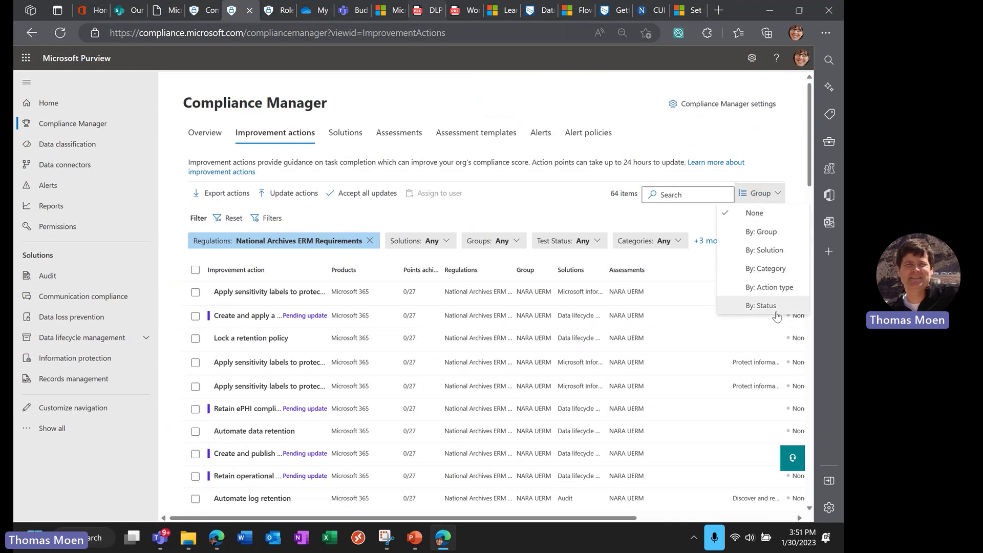
click(777, 251)
scroll(293, 357, down, 2)
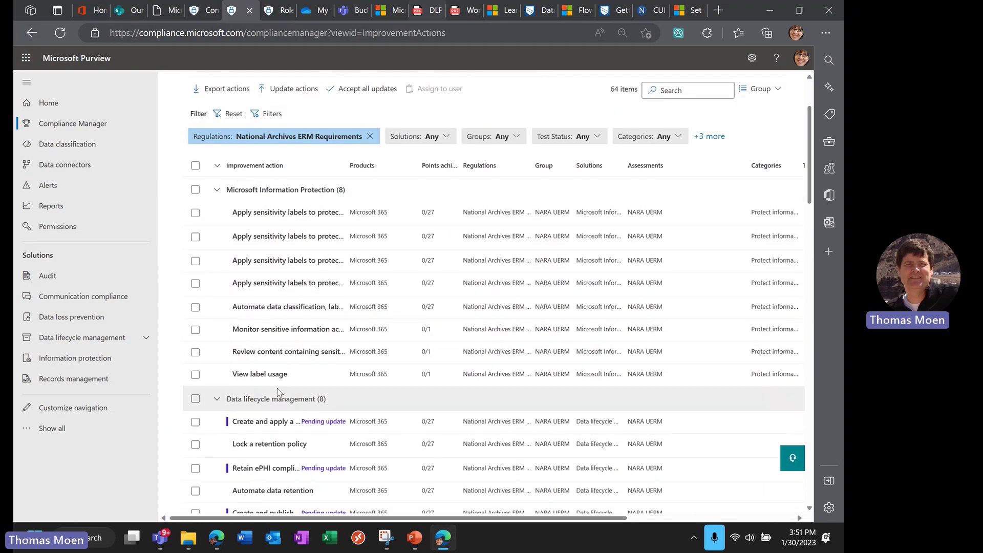
scroll(272, 403, down, 8)
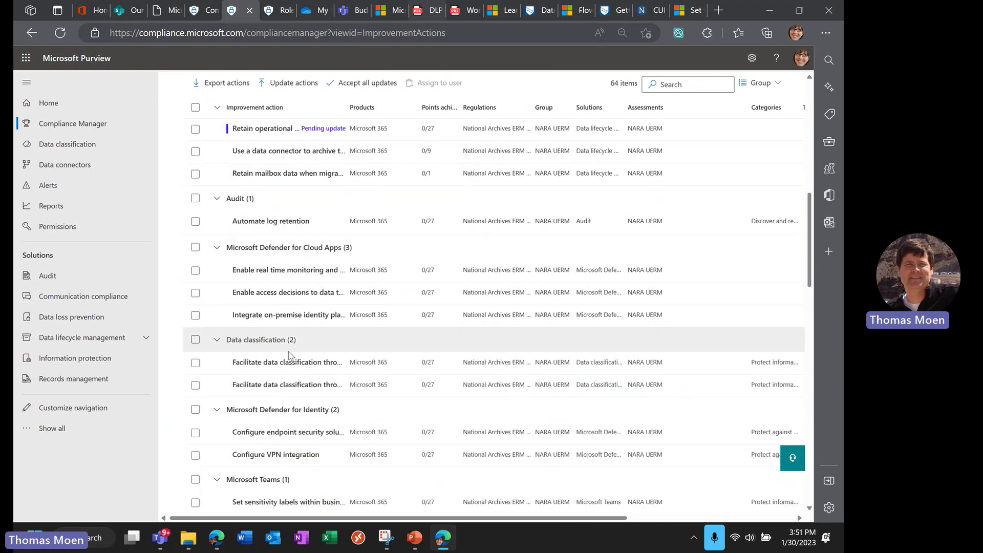
scroll(277, 411, up, 10)
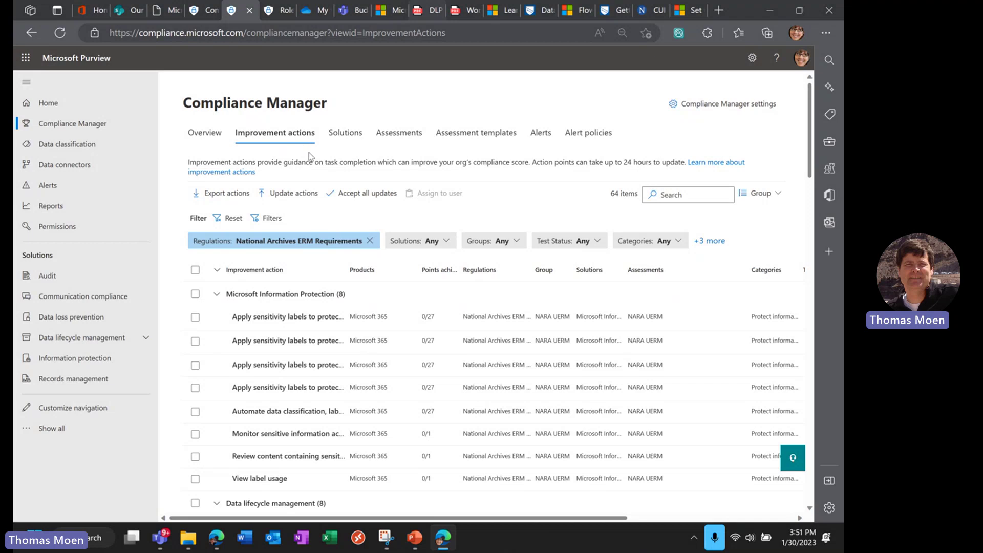
Turn on automatic testing for all actions in settings, then bring up the PowerPoint Overview slide.
click(674, 107)
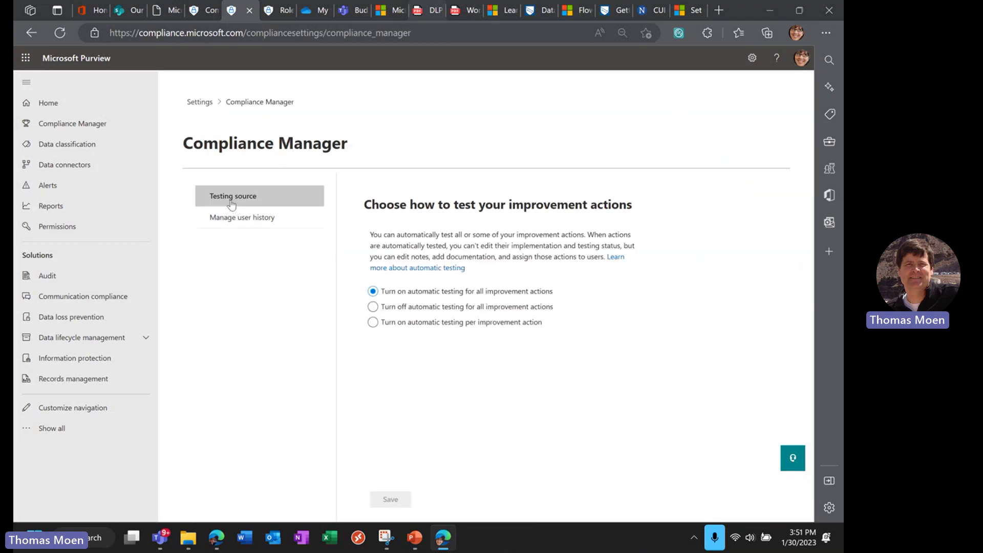
scroll(445, 295, up, 5)
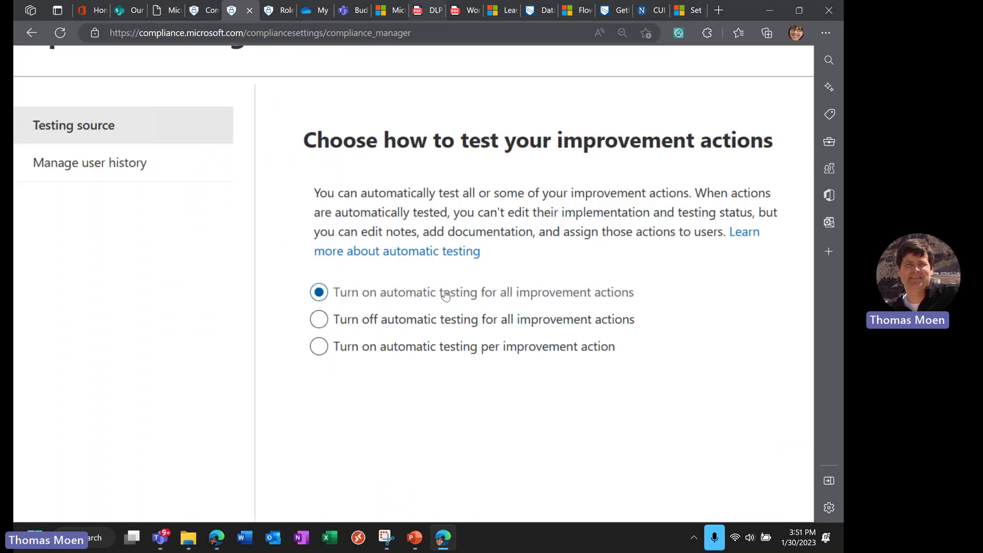
click(372, 342)
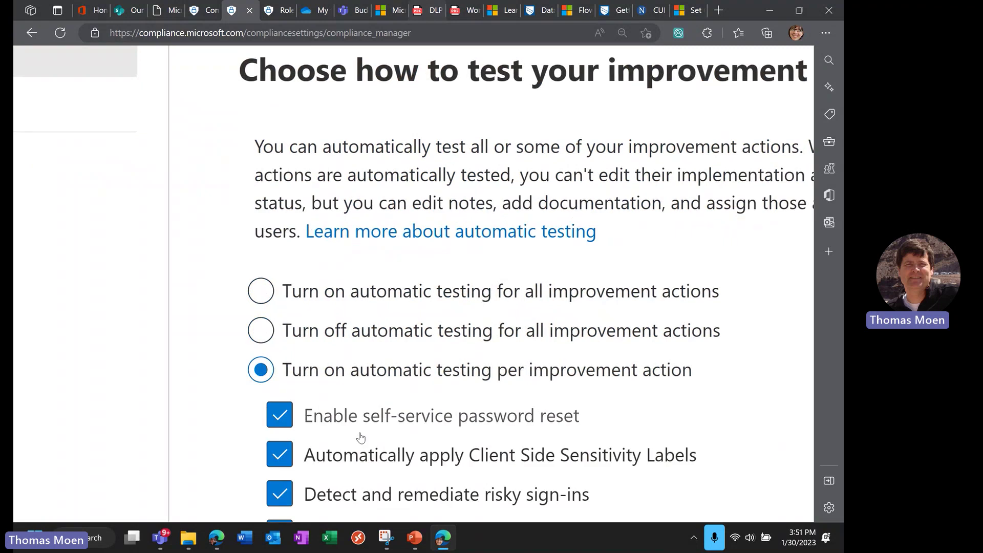
click(314, 299)
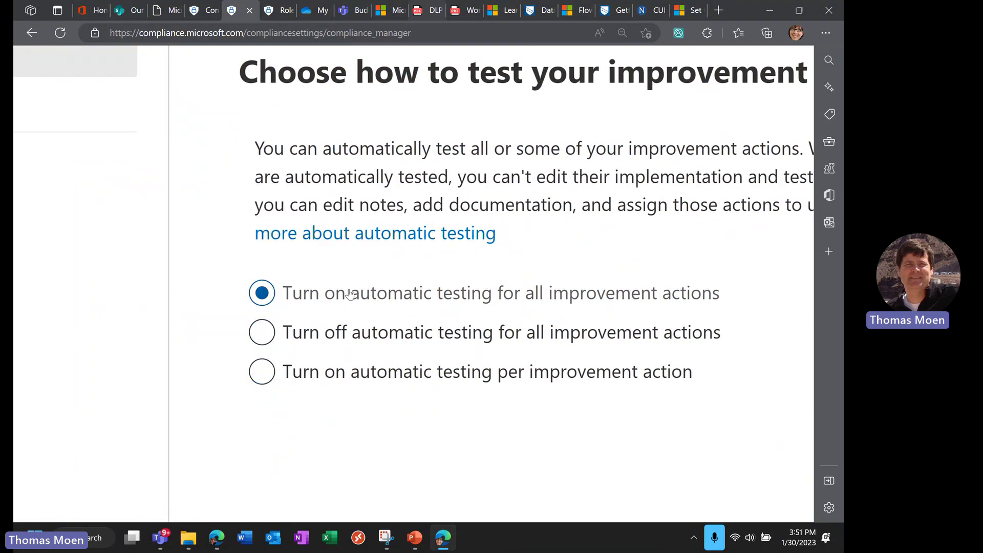
scroll(346, 294, down, 5)
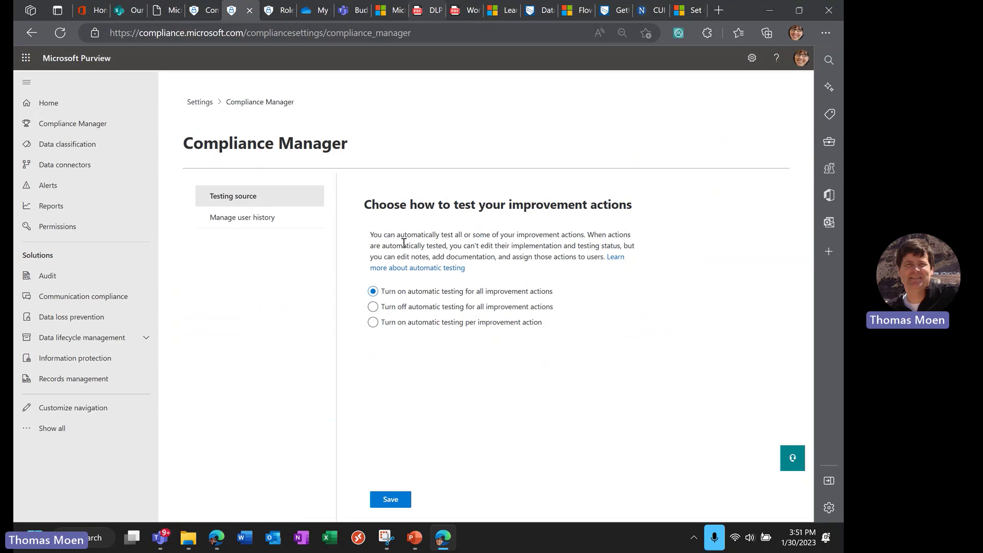
click(414, 538)
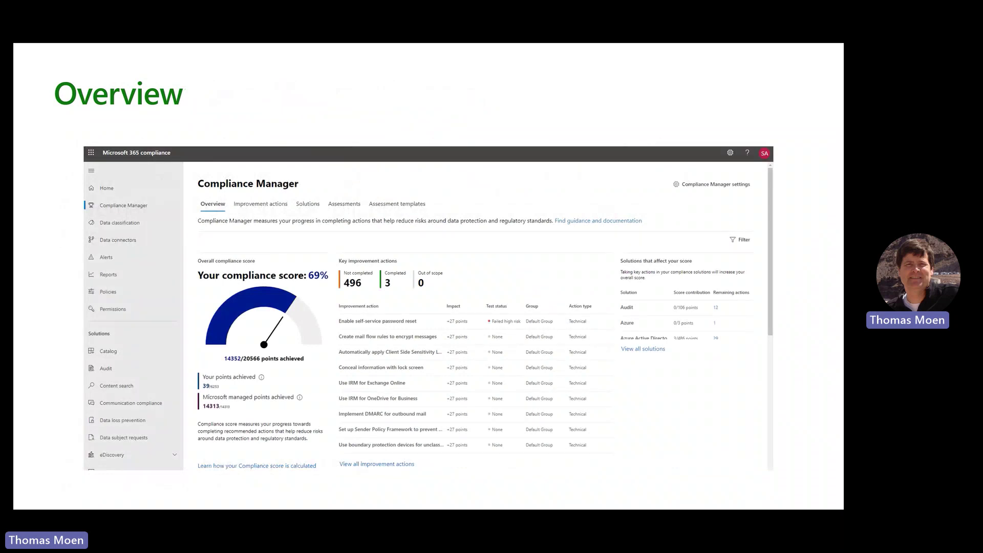
On the Overview slide, circle the compliance score in red pen and arrow the key improvement actions.
key(Right)
key(Left)
click(110, 490)
click(110, 490)
mouse_move(323, 248)
mouse_down()
mouse_move(177, 401)
mouse_move(324, 353)
mouse_move(306, 277)
mouse_up()
drag(478, 249, 475, 289)
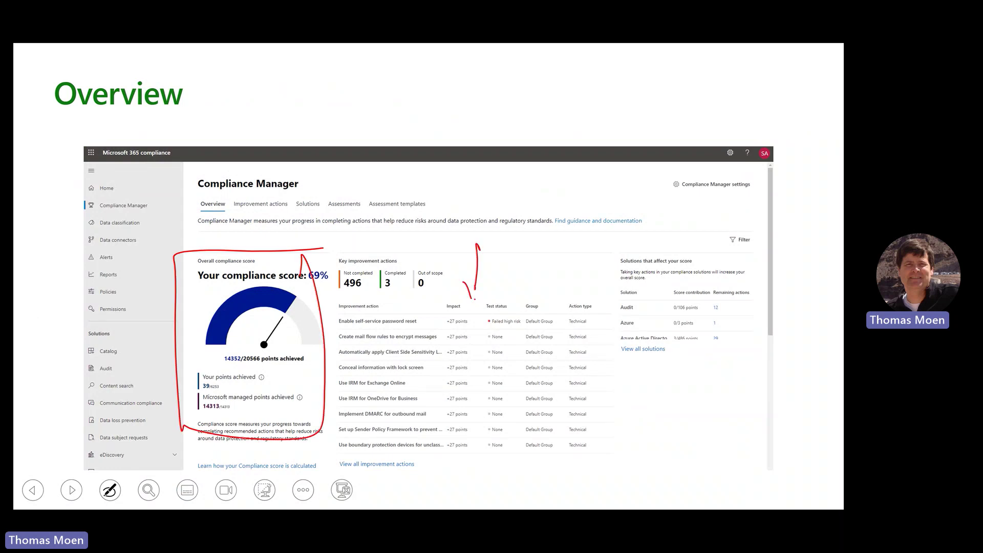
Circle the Assessments, Assessment templates and settings tabs, then end the show and return to Compliance Manager.
drag(374, 181, 349, 192)
drag(409, 187, 424, 190)
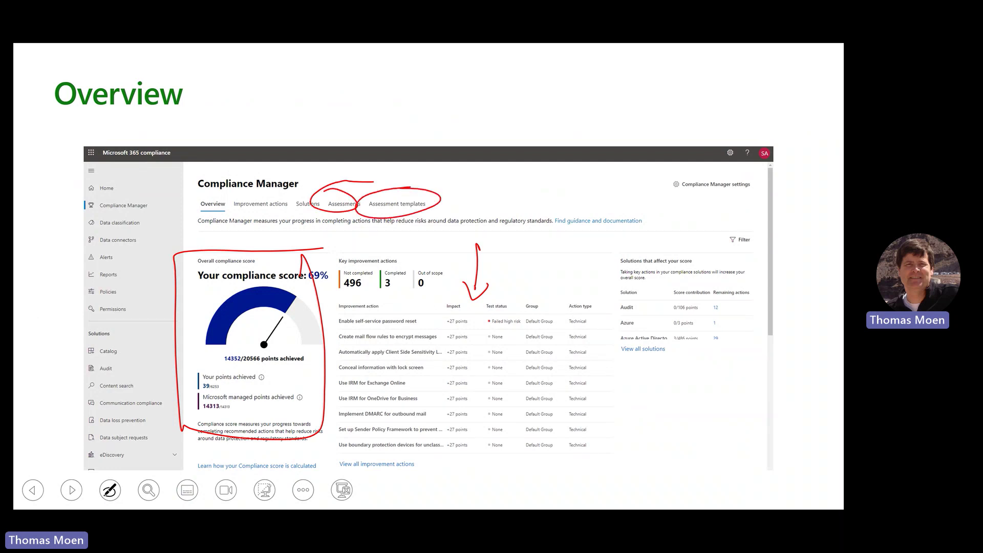
mouse_move(719, 166)
mouse_down()
mouse_move(767, 187)
mouse_move(702, 171)
mouse_up()
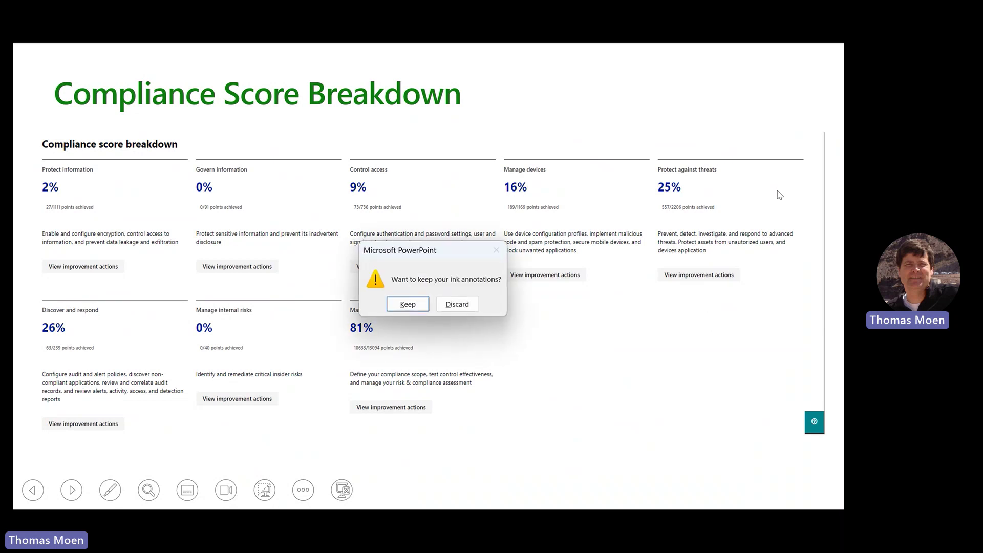
key(Return)
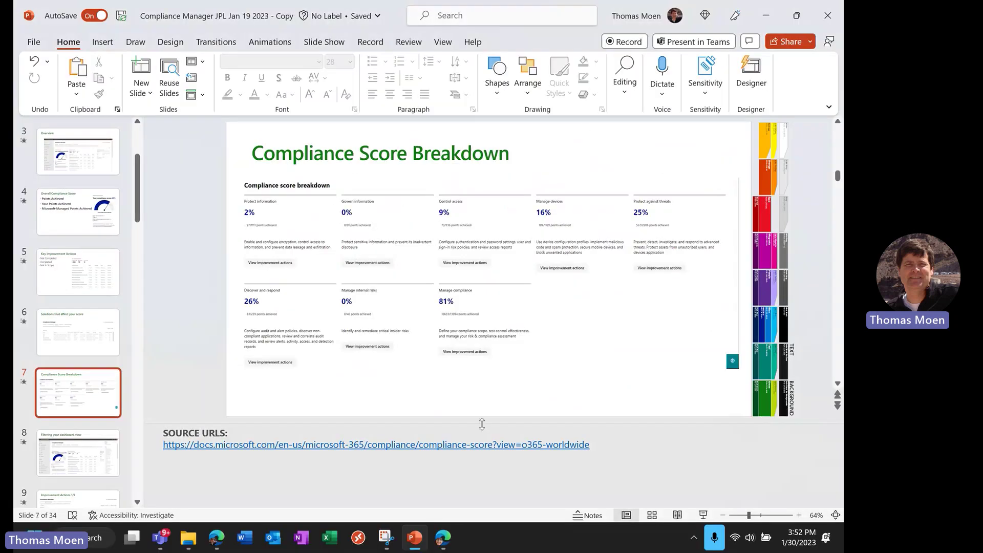
click(438, 535)
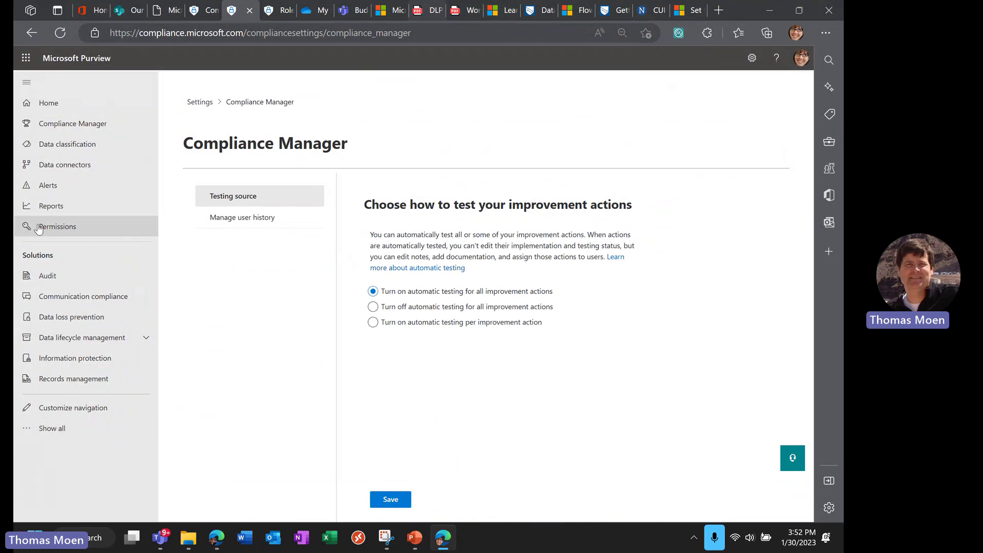
Review the Overview's 20% score breakdown (221/1084 points), including the Protect and Govern information cards.
click(55, 124)
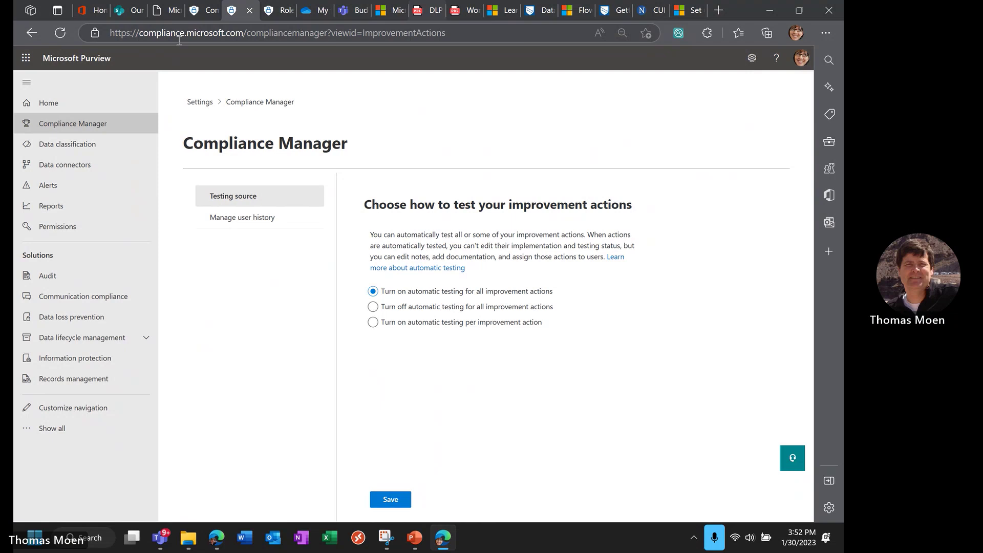
click(205, 132)
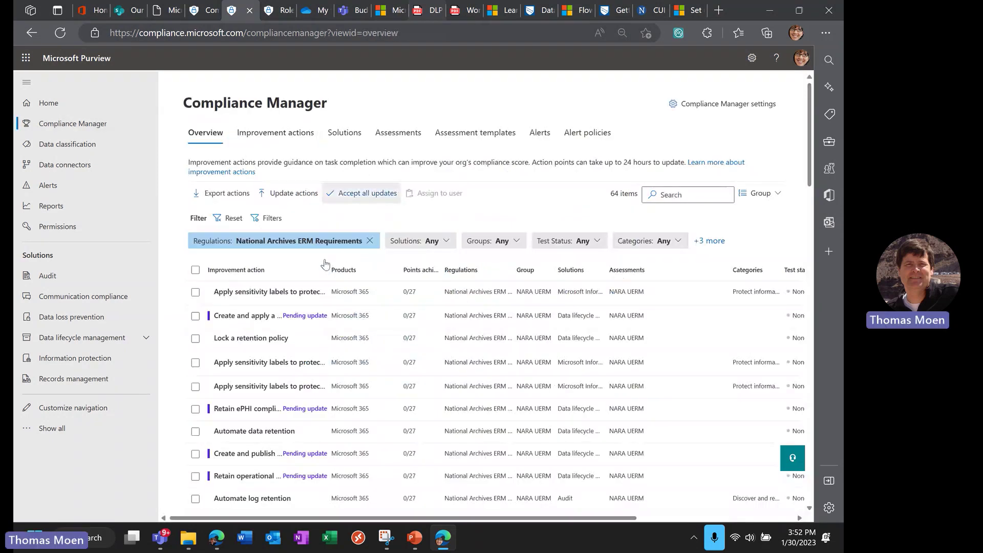
scroll(294, 361, down, 7)
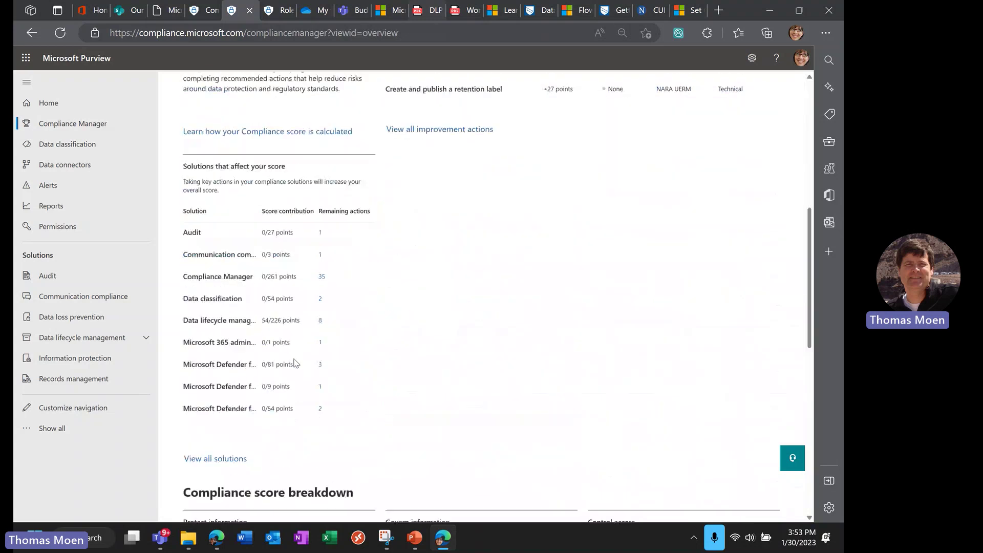
scroll(295, 363, down, 8)
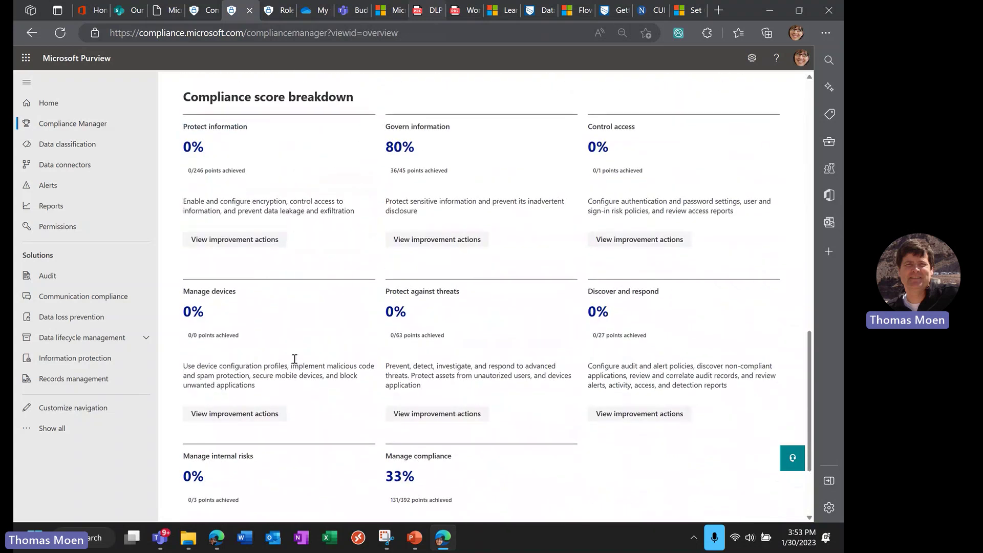
scroll(294, 358, up, 1)
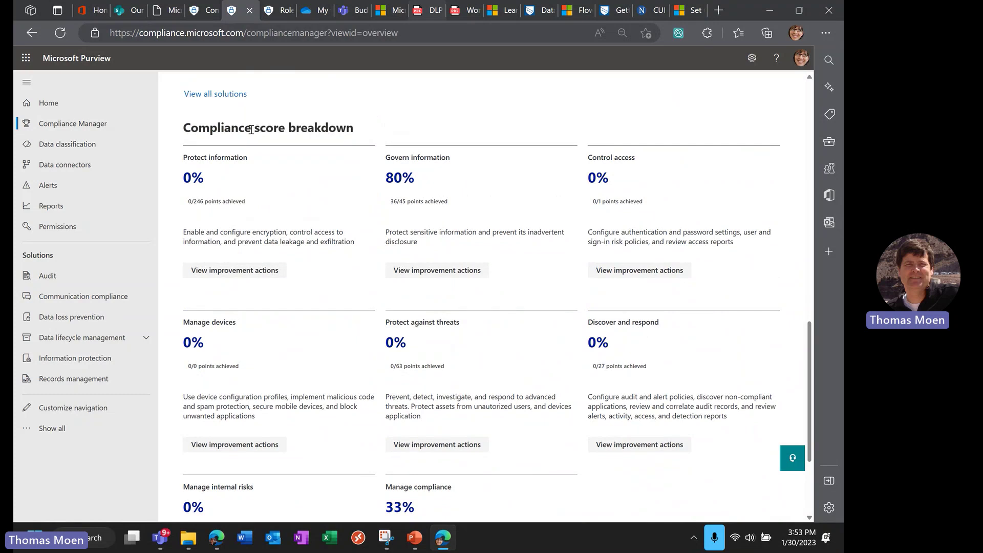
drag(190, 157, 266, 167)
drag(390, 158, 486, 168)
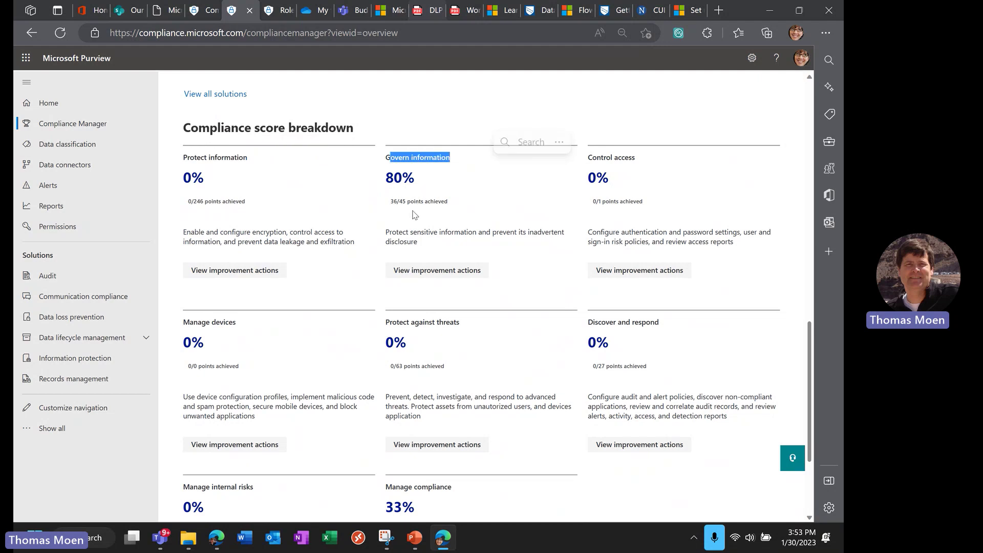
scroll(415, 214, up, 3)
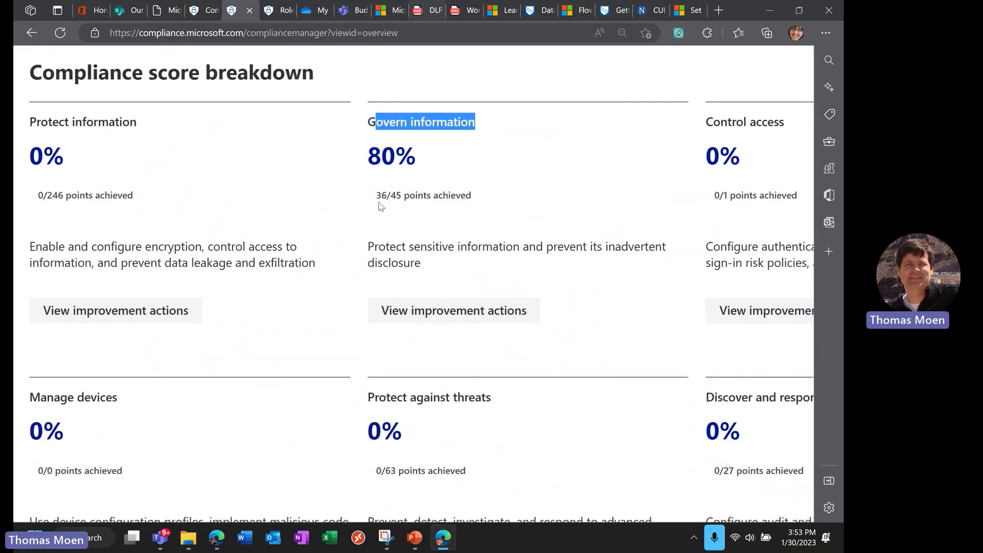
scroll(434, 206, down, 3)
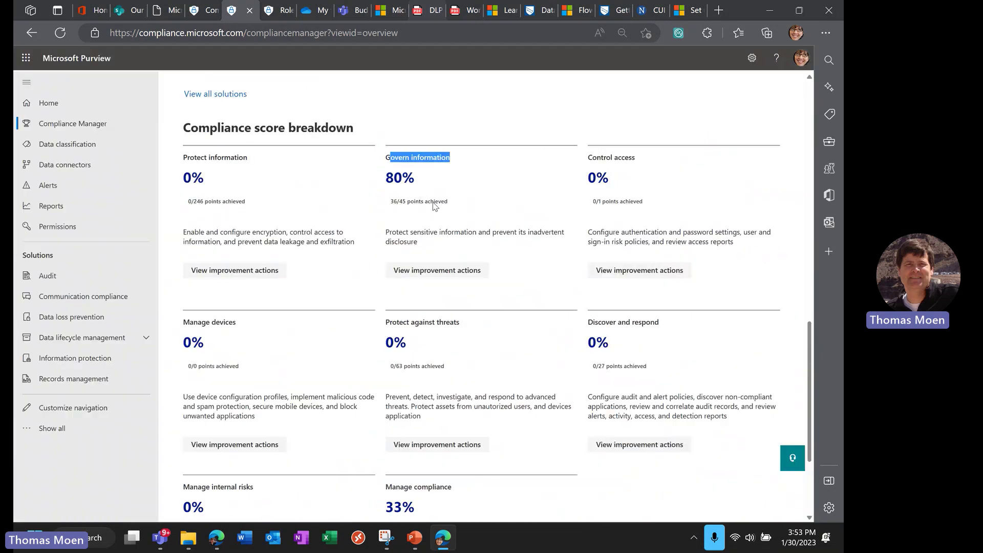
scroll(429, 309, down, 3)
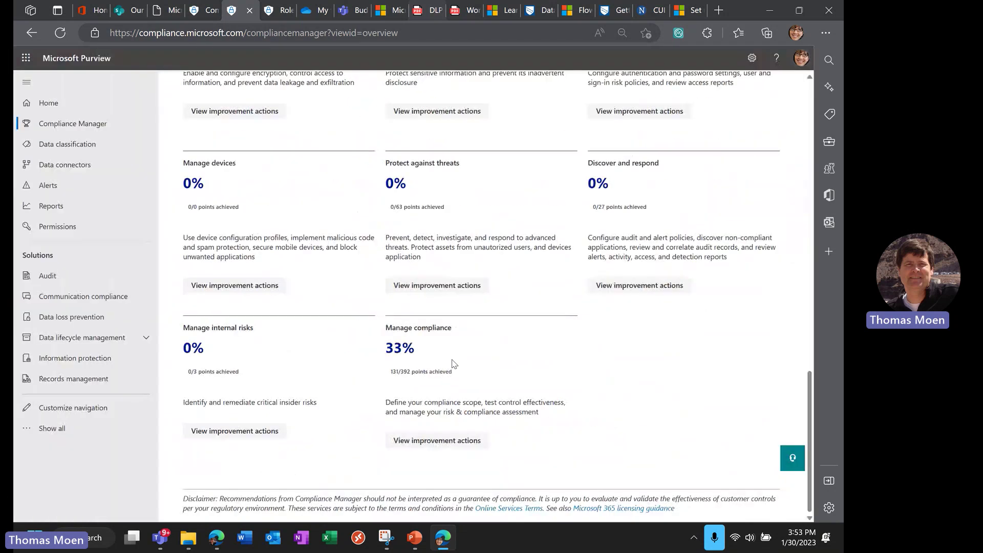
scroll(452, 363, up, 15)
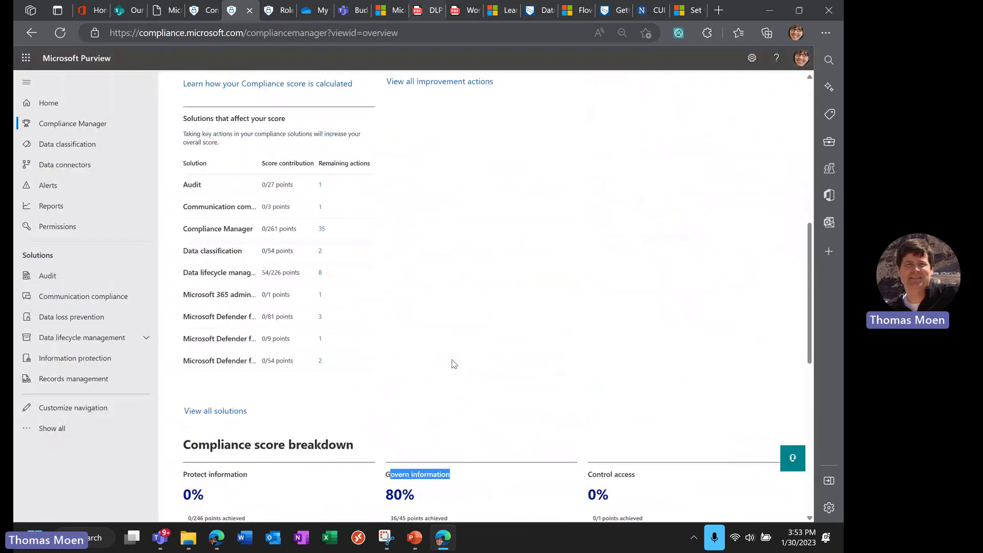
scroll(453, 364, up, 2)
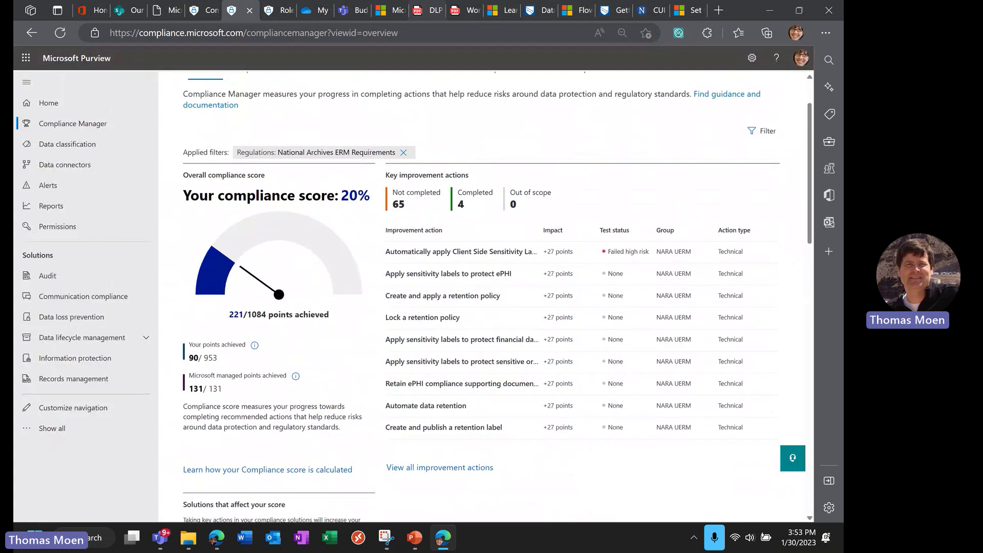
Present the Improvement Actions 2/2, Improvement actions details and Solutions table slides.
click(414, 537)
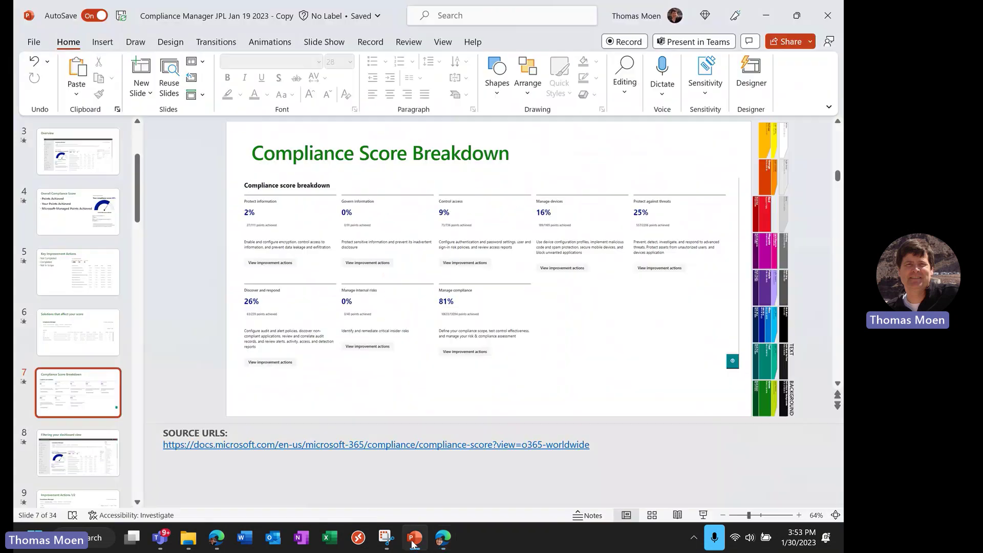
click(703, 515)
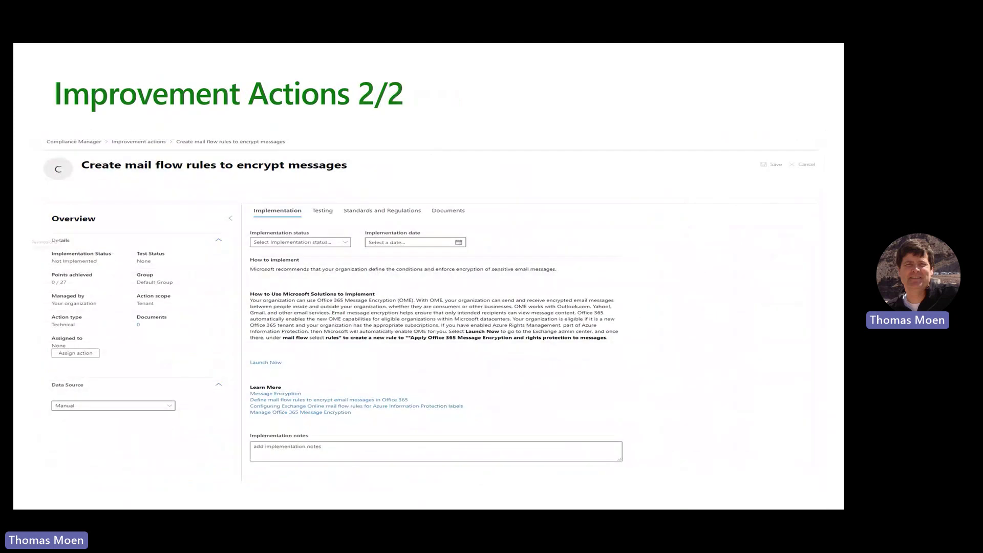
key(Right)
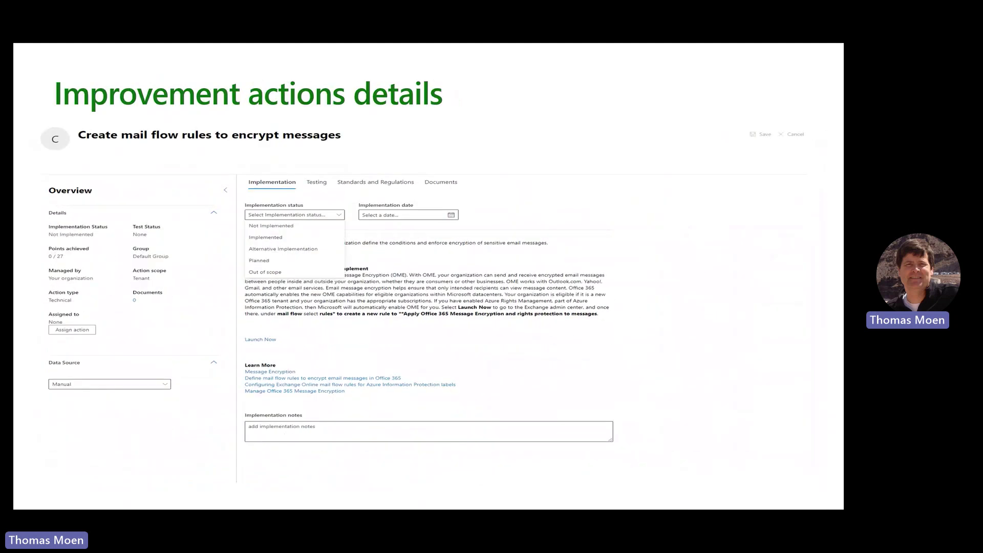
key(Right)
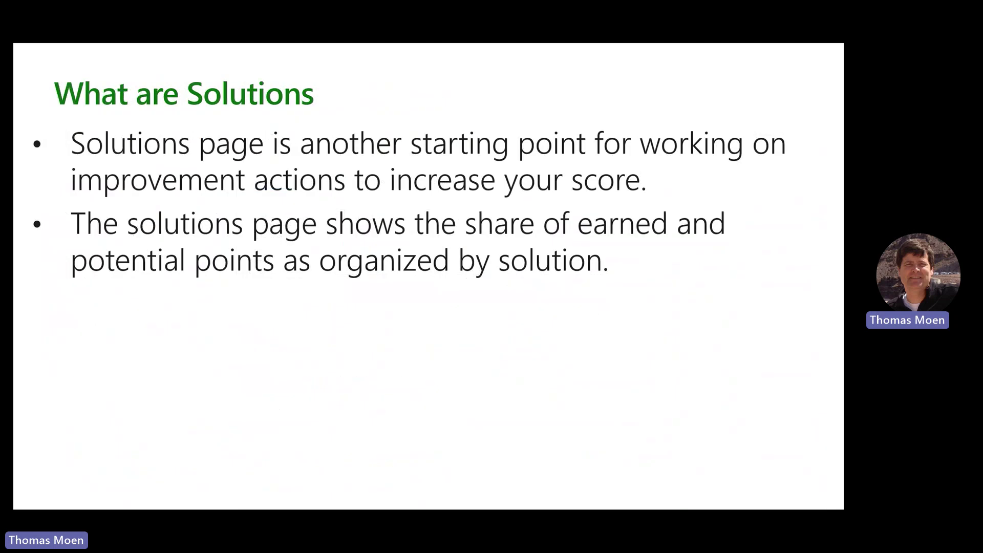
key(Right)
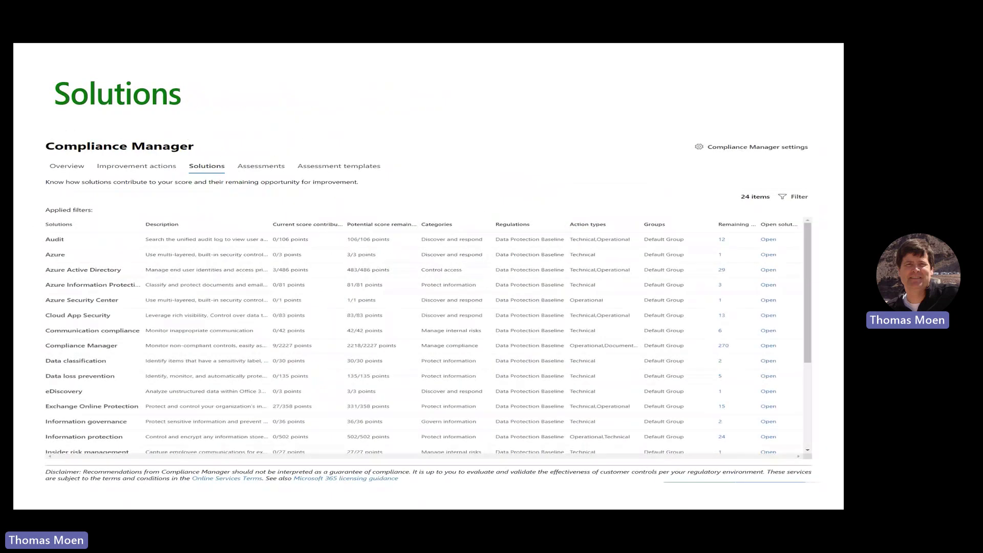
key(Right)
key(Right)
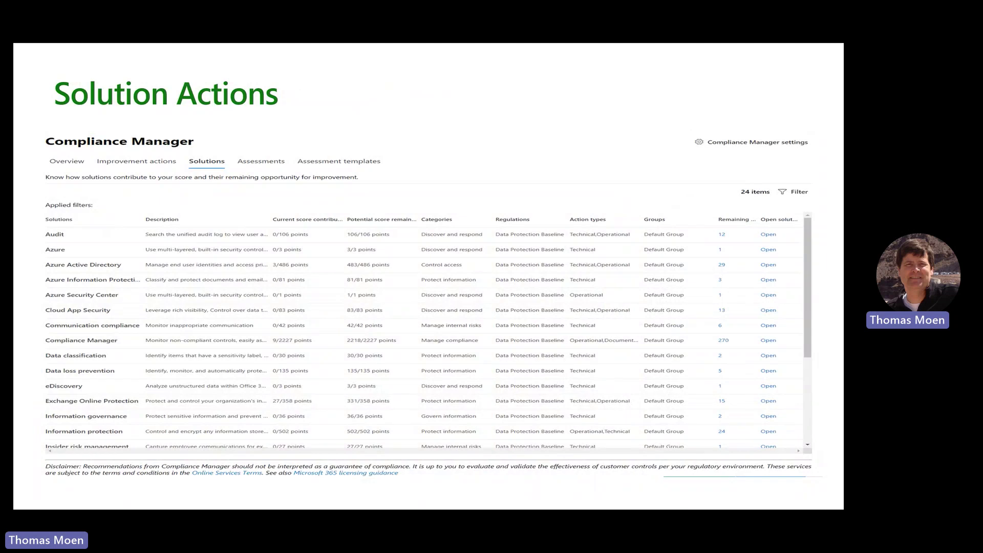
End the slide show and go to the Compliance Manager cover slide, slide 1 of 34.
key(Escape)
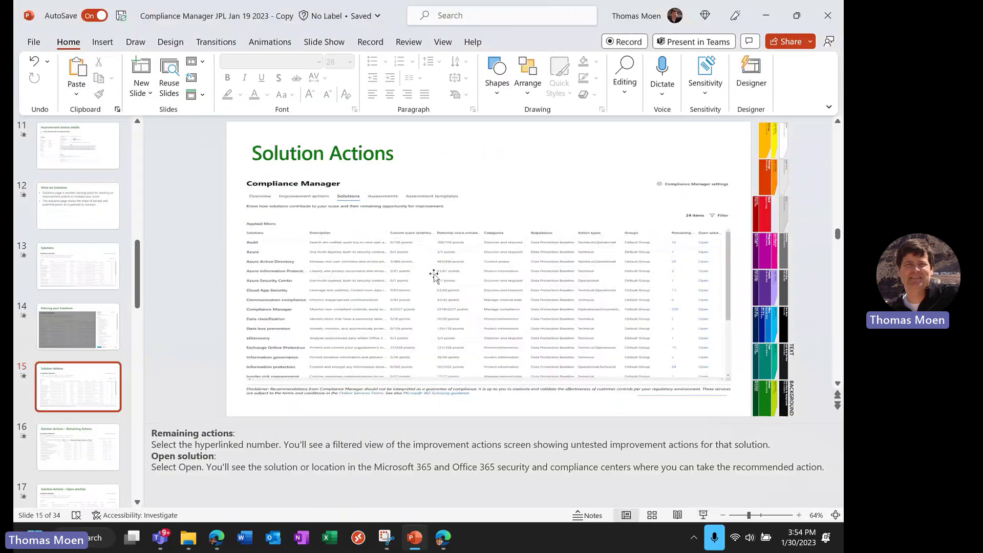
scroll(102, 220, up, 10)
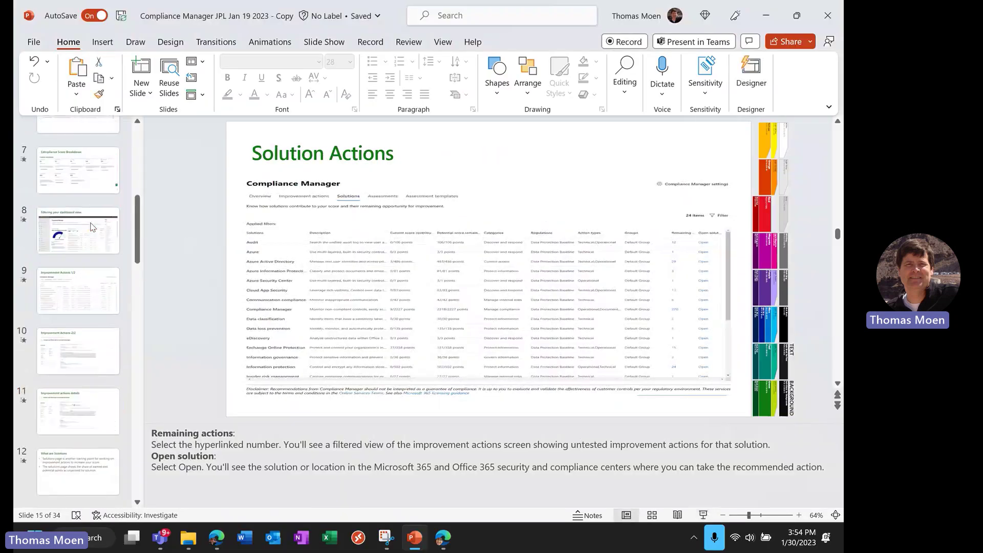
click(77, 169)
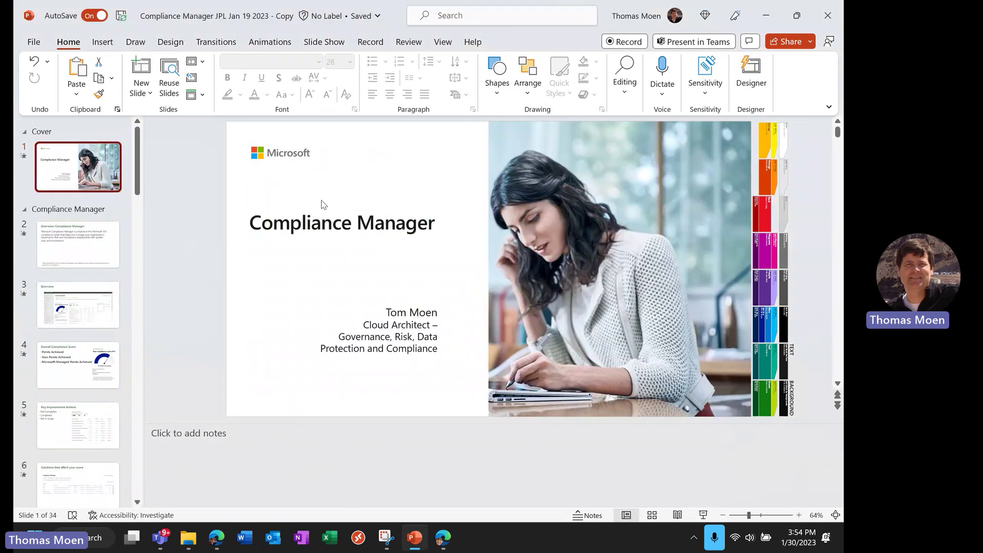